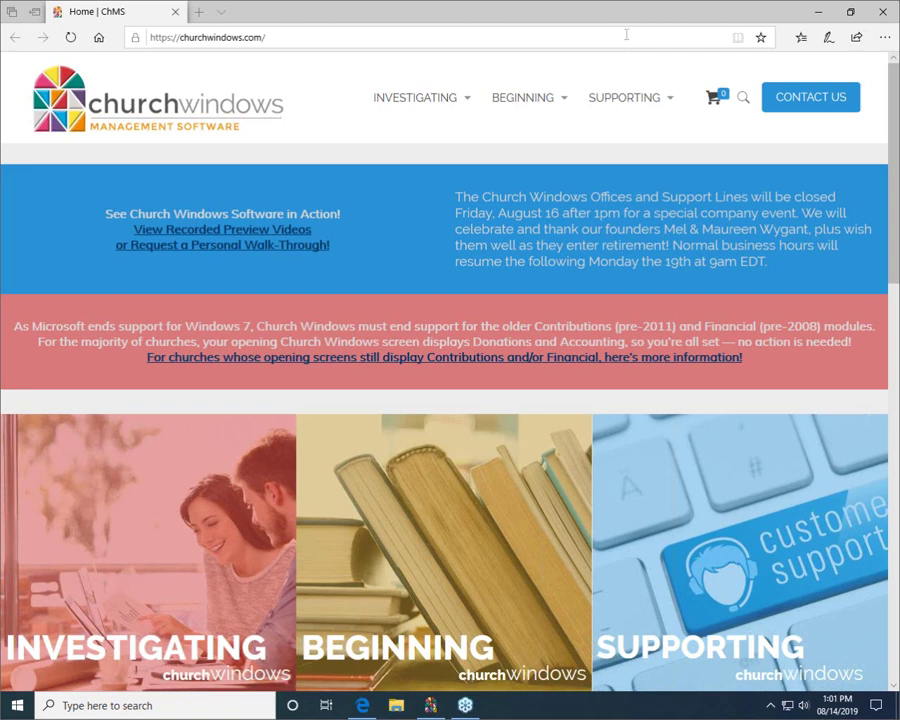
# Open the Church Windows website's documents and videos support library and look over its topic categories
pyautogui.moveTo(646, 96)
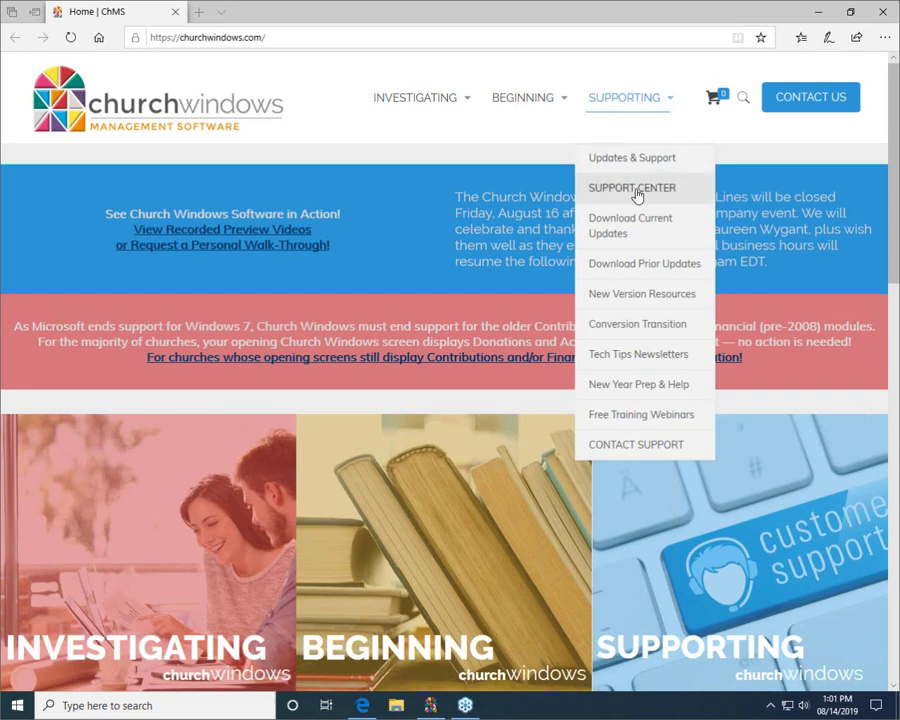
pyautogui.click(734, 573)
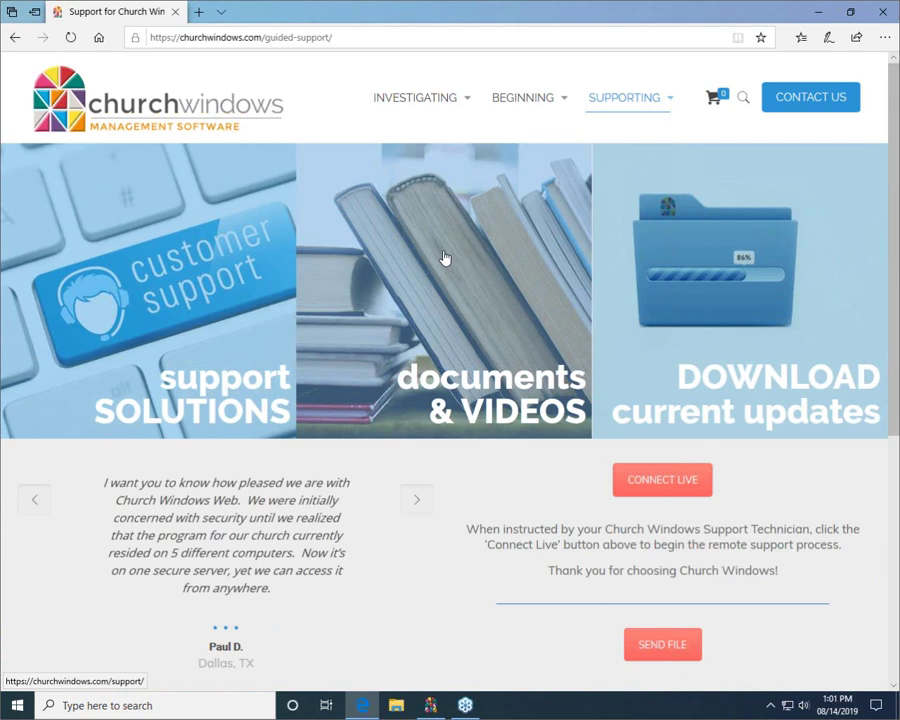
pyautogui.click(445, 258)
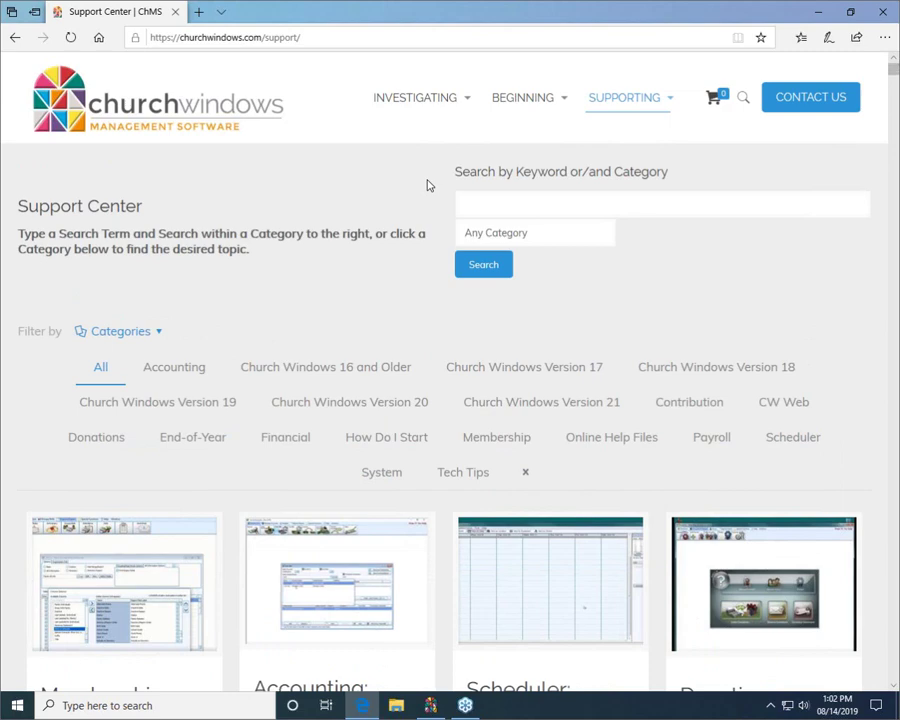
pyautogui.scroll(-1, 425, 184)
pyautogui.scroll(-1, 320, 200)
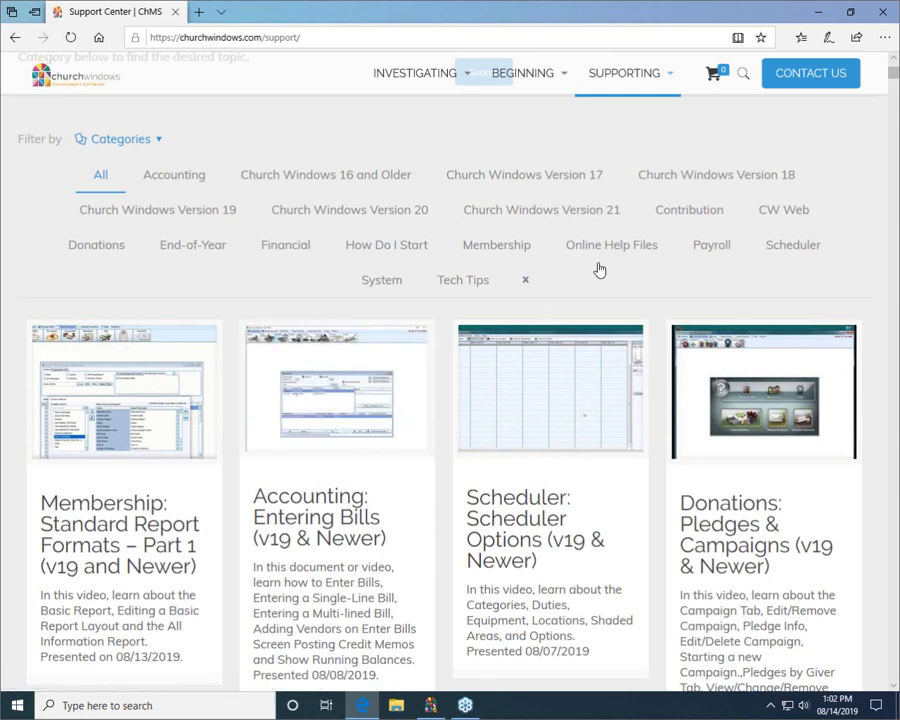
pyautogui.scroll(2, 587, 247)
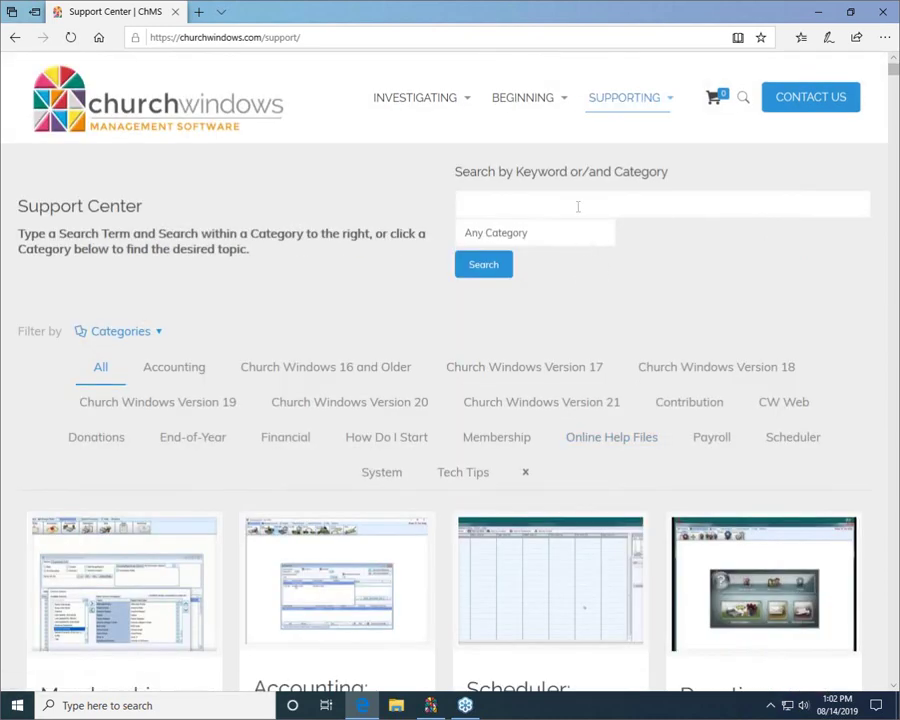
# Search the Support Center for "reports" within the Membership category
pyautogui.click(577, 206)
pyautogui.write('re')
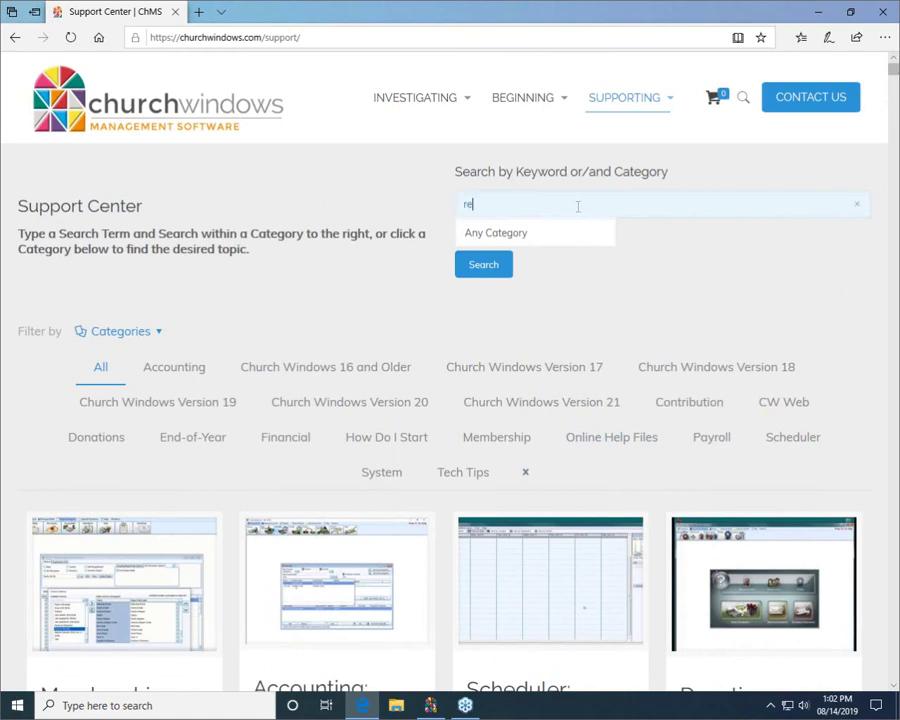
pyautogui.write('ports')
pyautogui.click(573, 240)
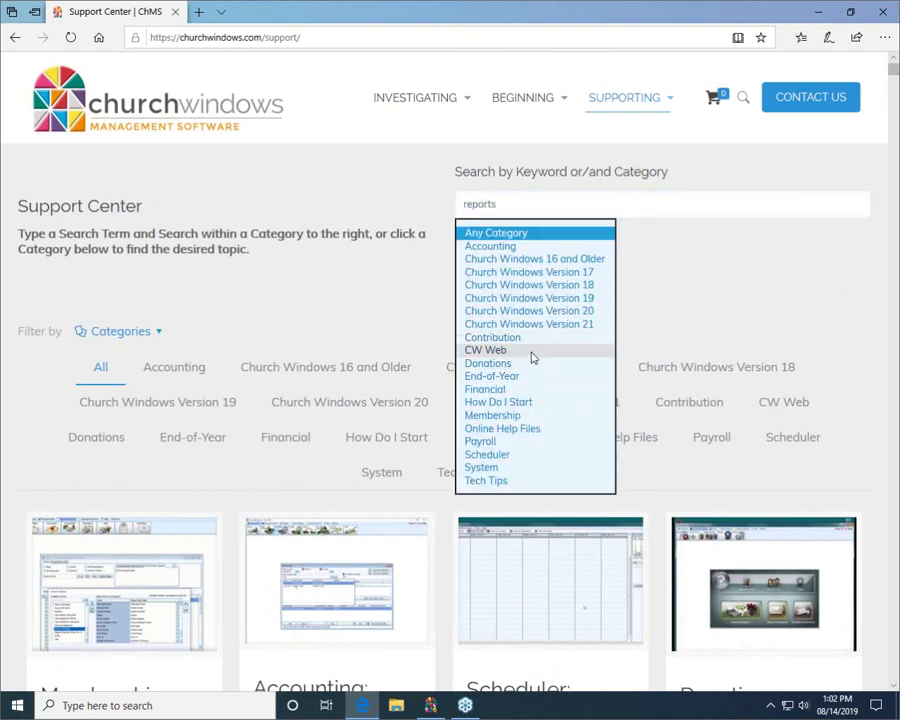
pyautogui.click(500, 418)
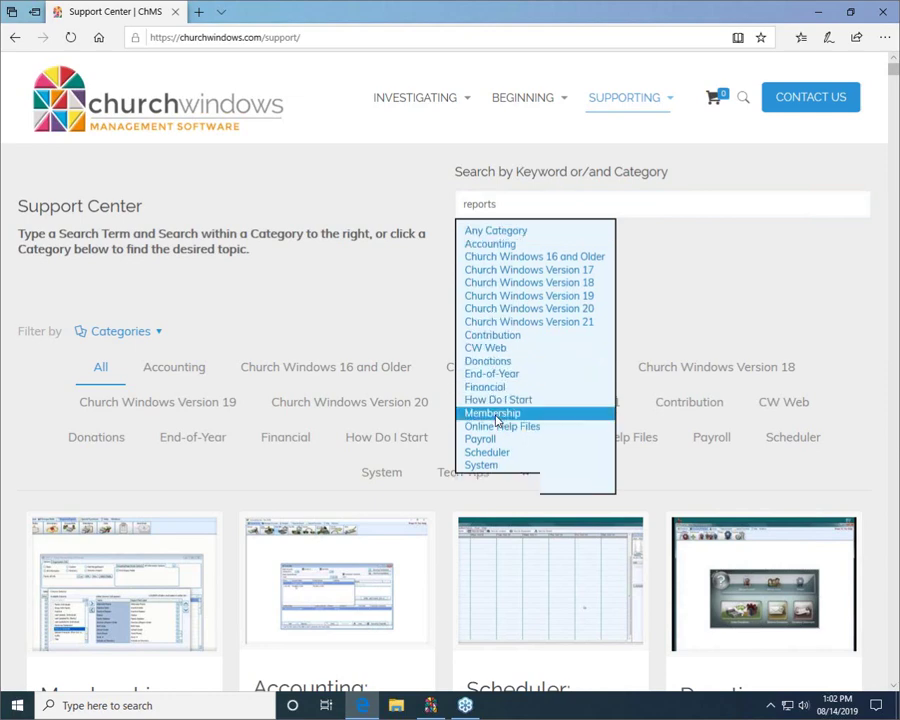
pyautogui.click(486, 277)
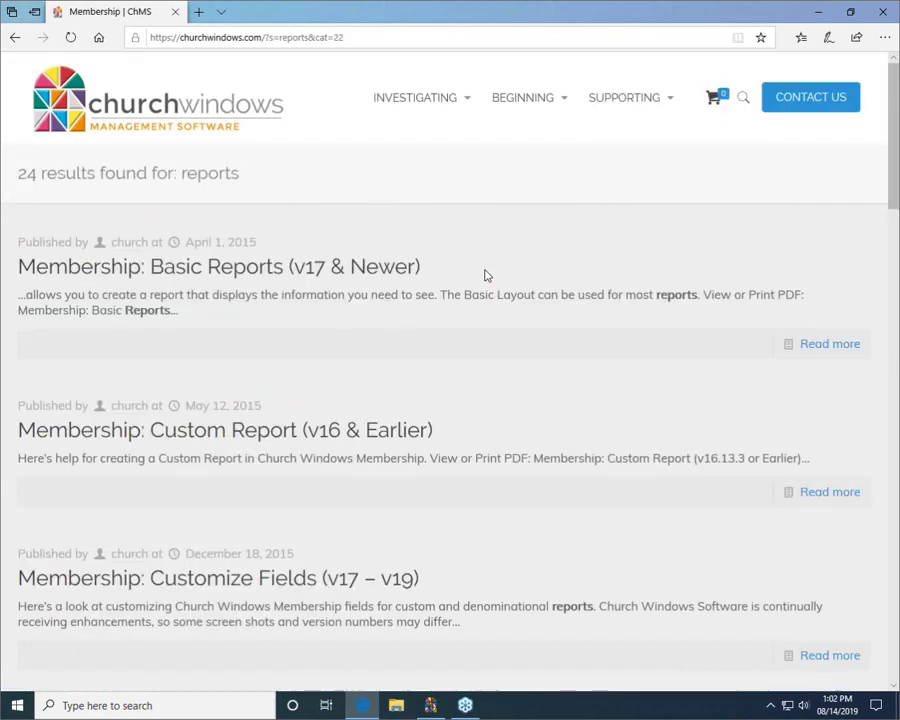
# Look through the Membership search results for report help articles, and close the browser
pyautogui.scroll(-3, 476, 277)
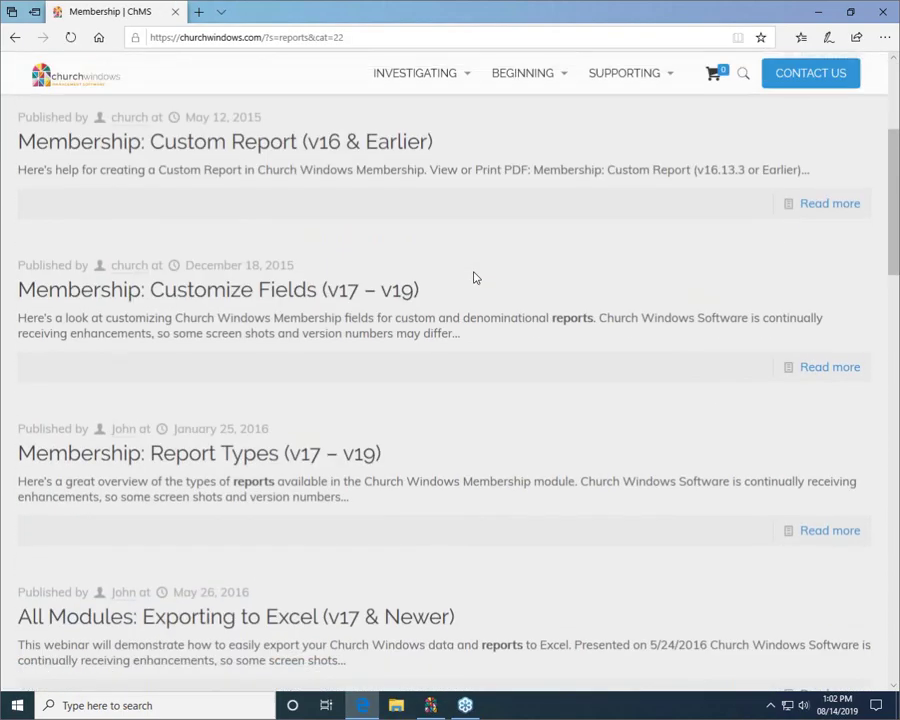
pyautogui.scroll(-3, 476, 277)
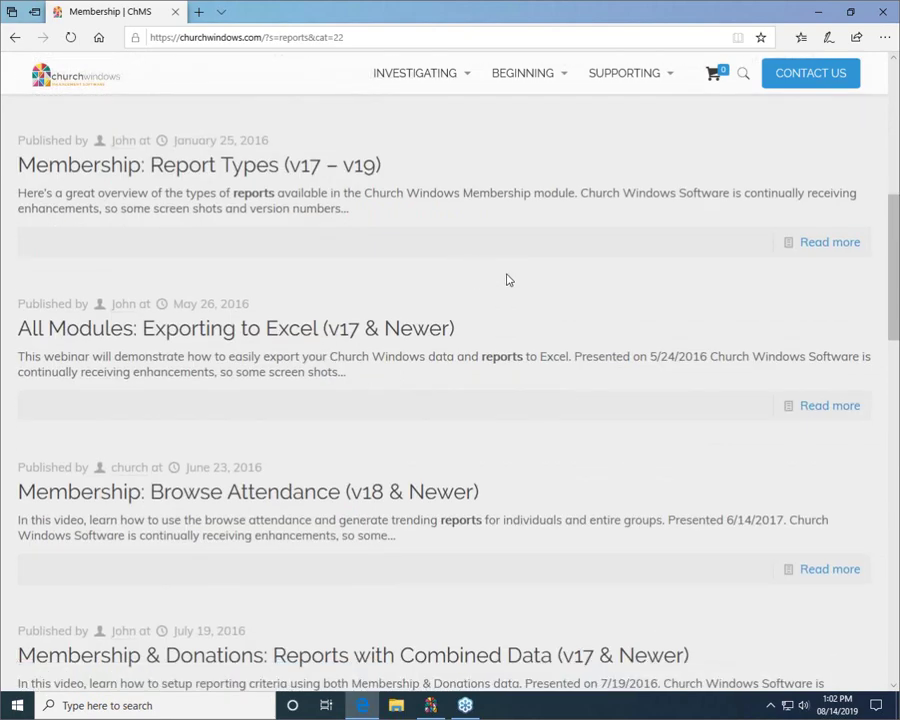
pyautogui.scroll(-1, 506, 279)
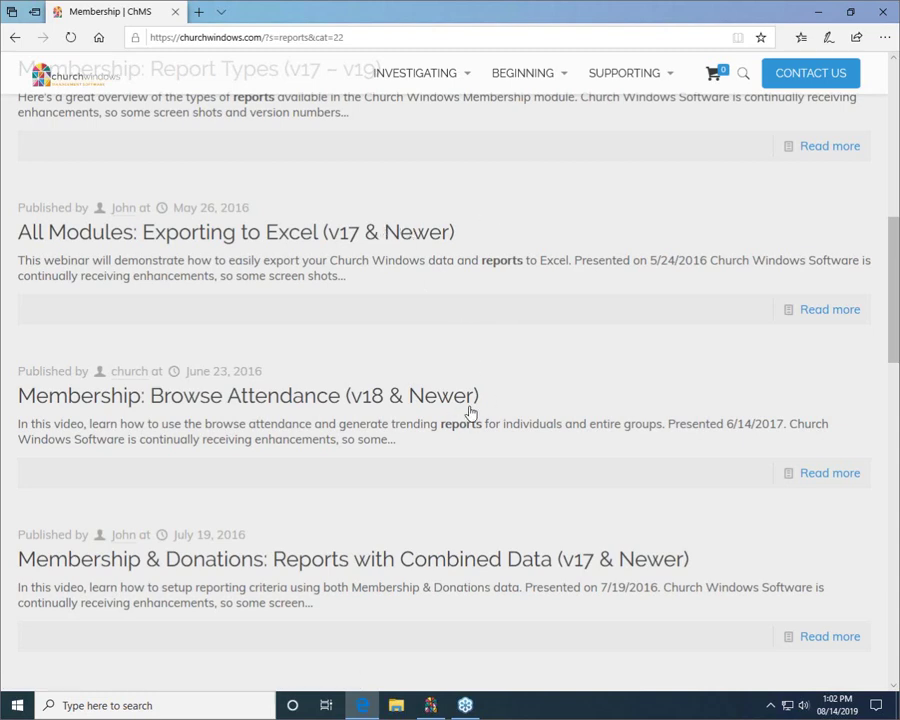
pyautogui.scroll(-2, 470, 412)
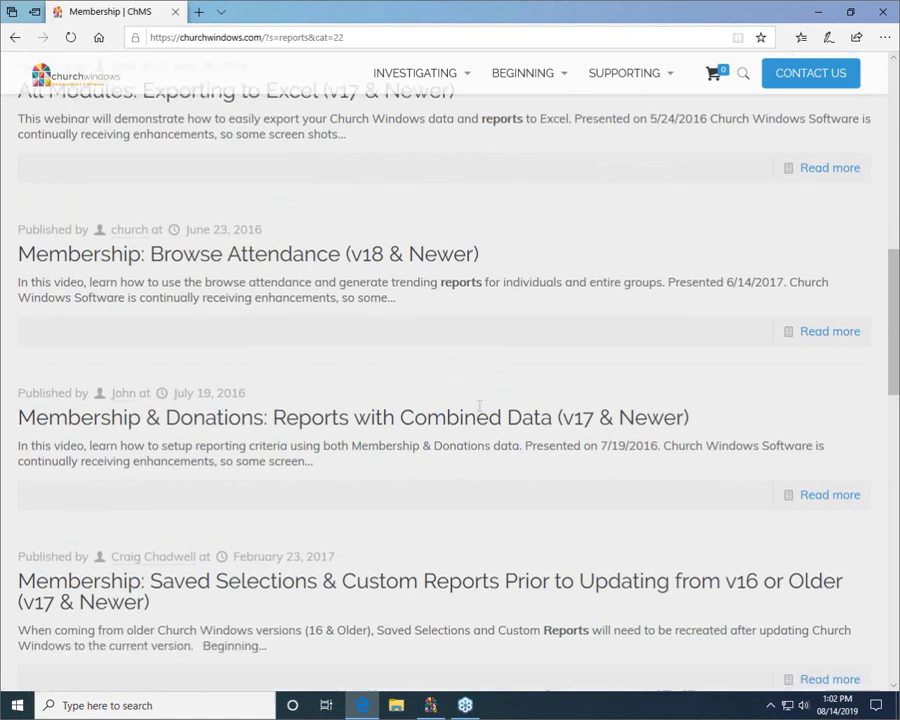
pyautogui.scroll(-2, 479, 405)
pyautogui.scroll(10, 480, 410)
pyautogui.moveTo(524, 127)
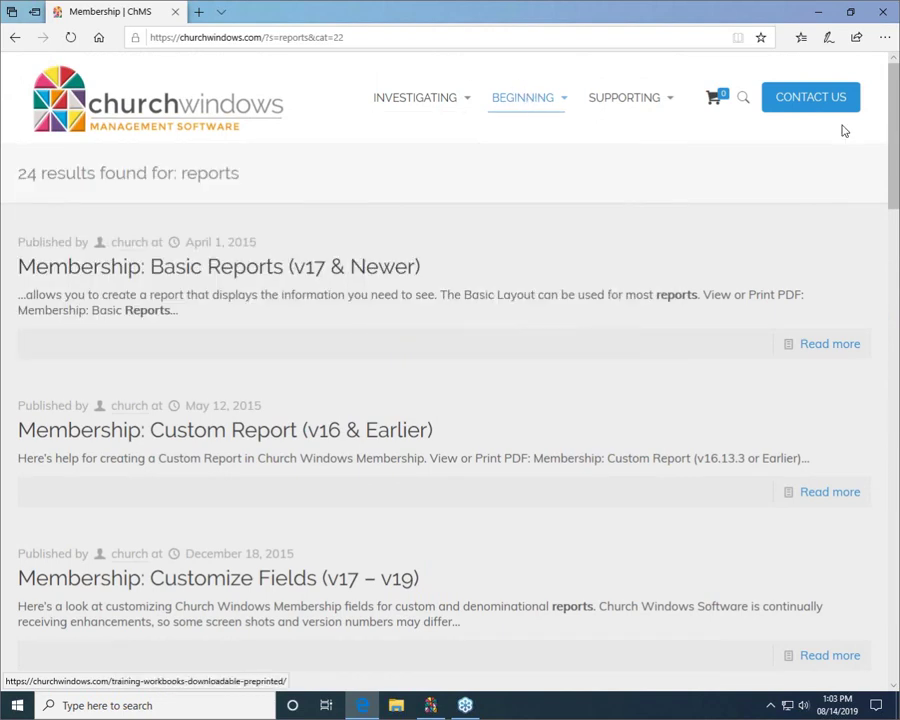
pyautogui.click(884, 11)
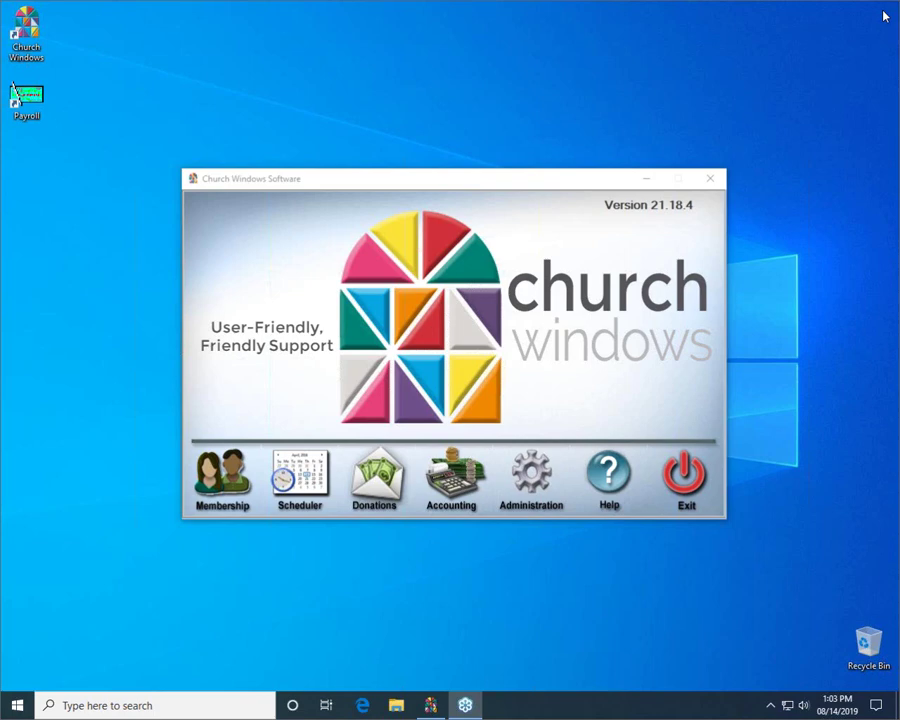
# Open the Membership module in Church Windows and start the Reports/Directory/Export setup
pyautogui.click(222, 478)
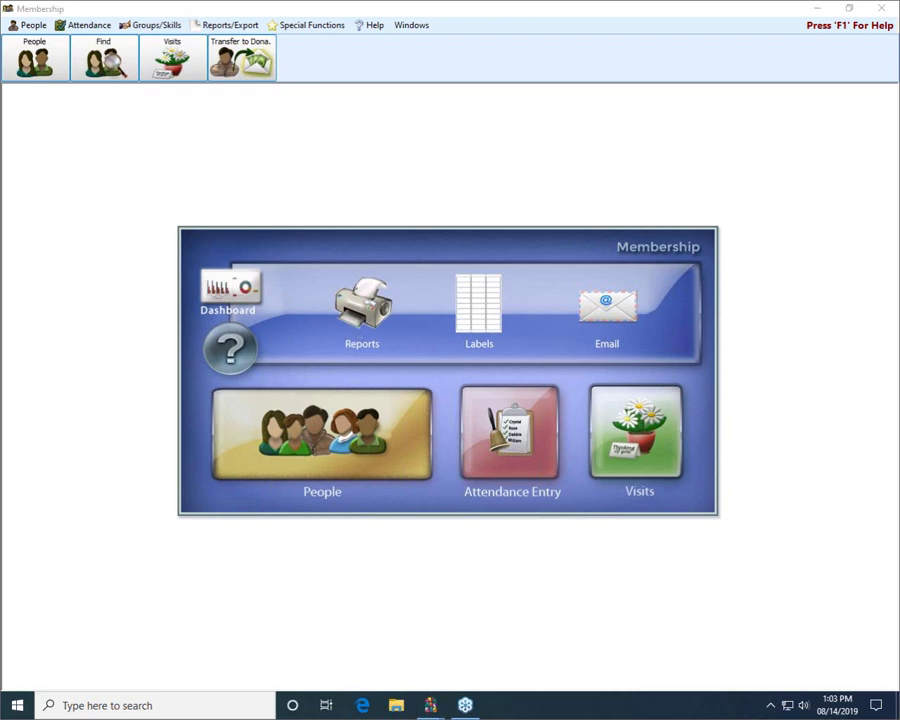
pyautogui.moveTo(412, 262)
pyautogui.mouseDown()
pyautogui.moveTo(311, 237)
pyautogui.moveTo(378, 372)
pyautogui.moveTo(355, 226)
pyautogui.moveTo(310, 237)
pyautogui.mouseUp()
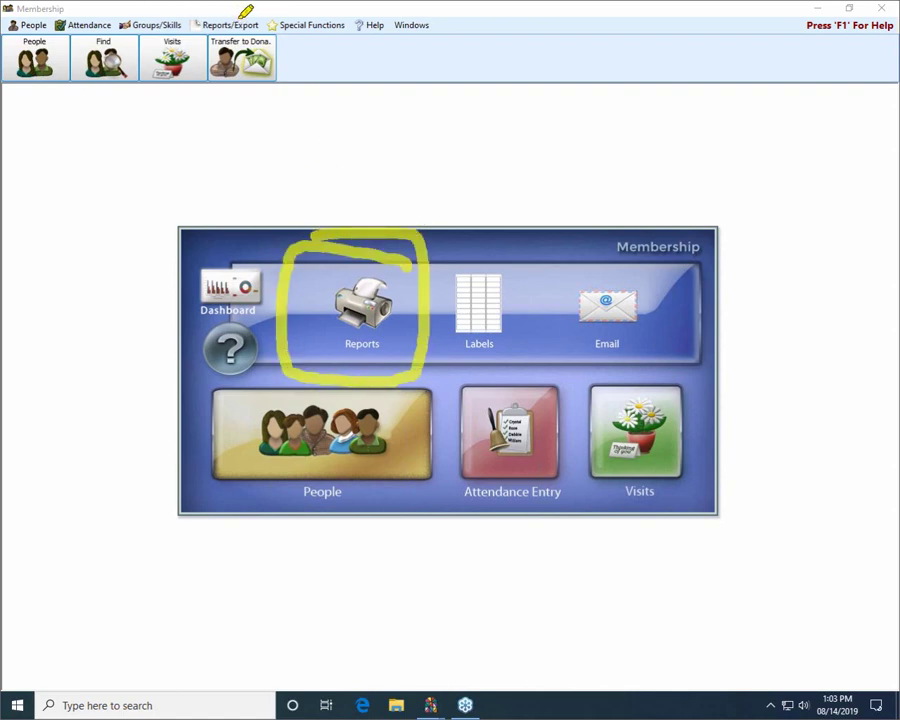
pyautogui.moveTo(200, 14)
pyautogui.mouseDown()
pyautogui.moveTo(252, 28)
pyautogui.moveTo(242, 18)
pyautogui.mouseUp()
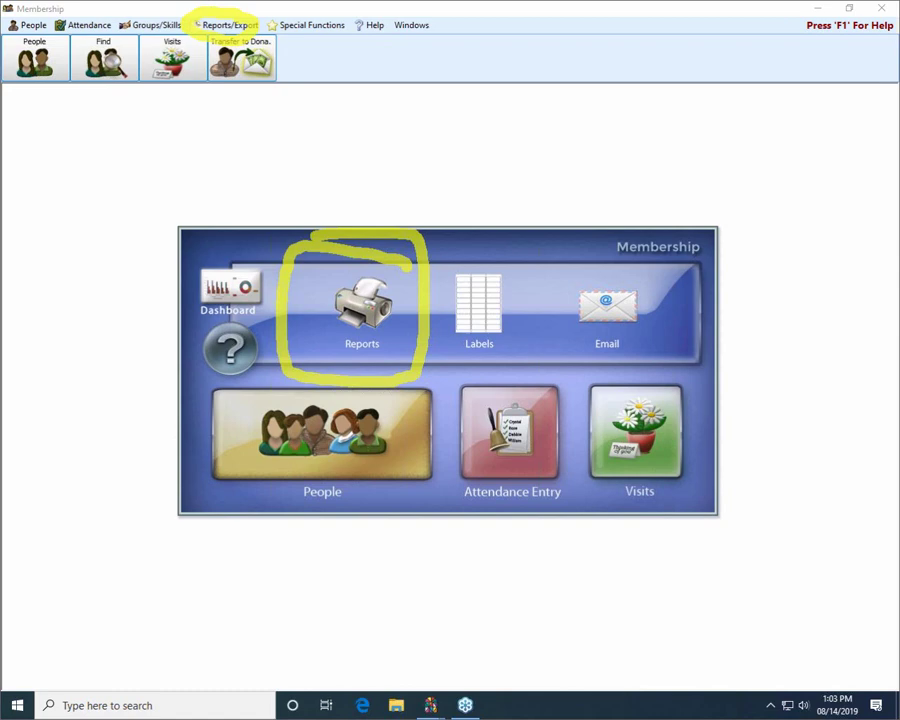
pyautogui.click(228, 25)
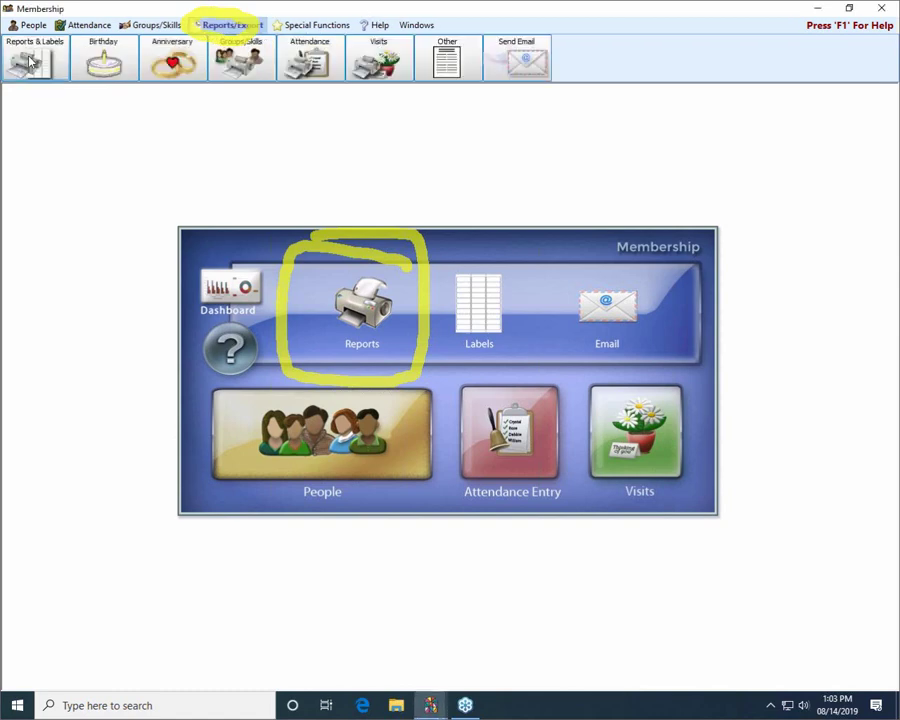
pyautogui.click(30, 62)
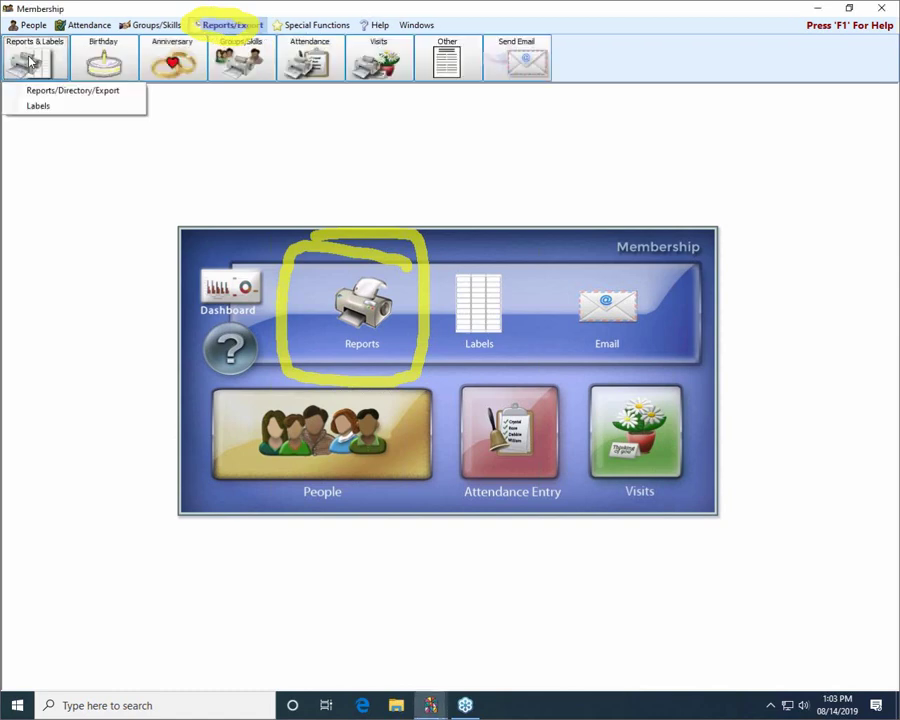
pyautogui.click(126, 98)
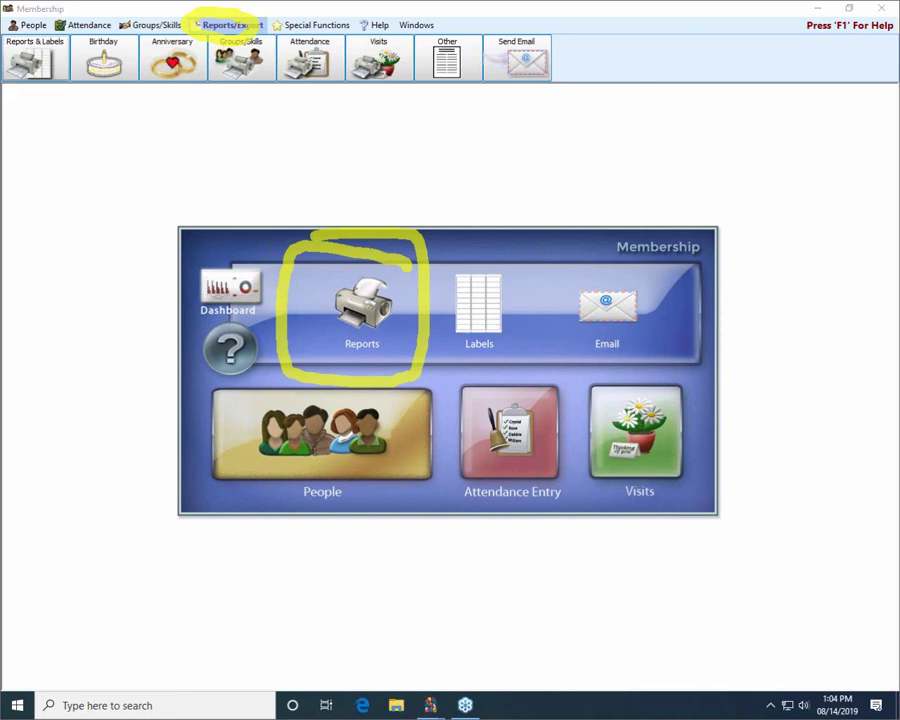
pyautogui.click(366, 312)
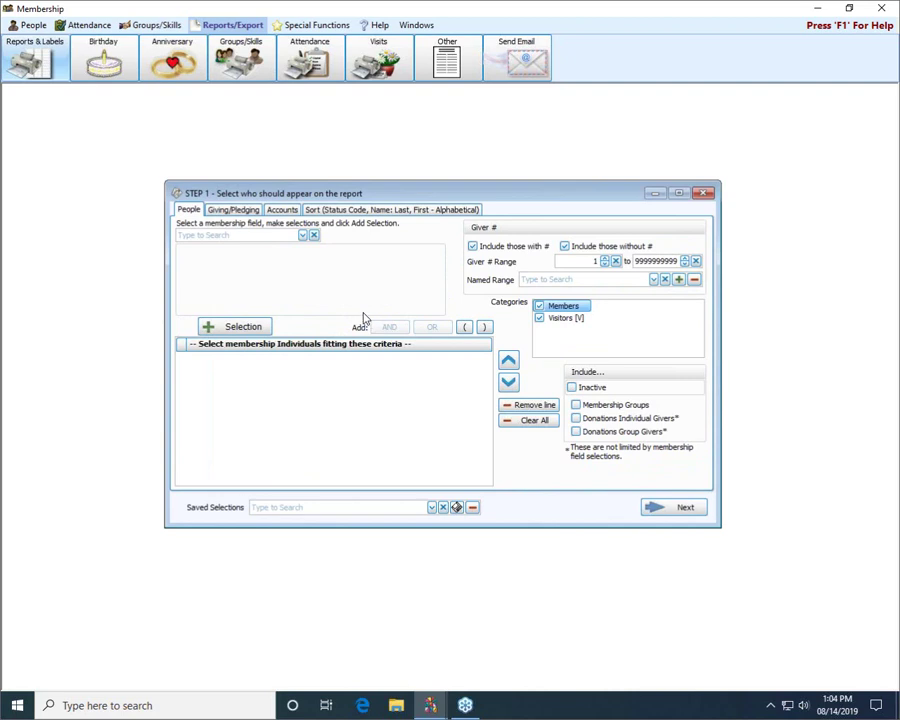
# Add a Status Code criterion to the report selection that includes 1 - Active Member and 2 - Associate Member
pyautogui.click(304, 237)
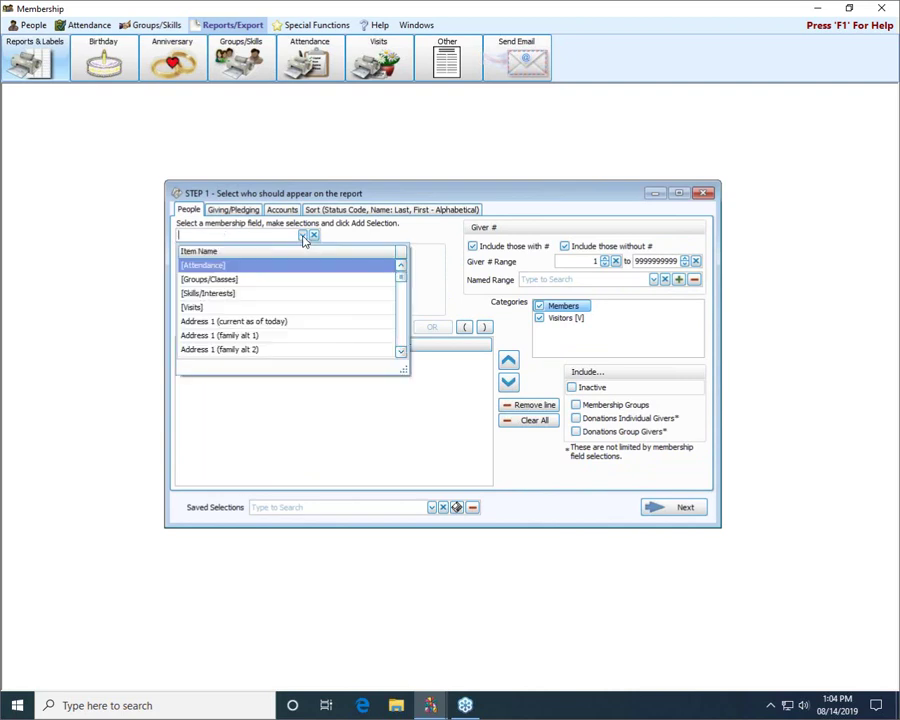
pyautogui.write('st')
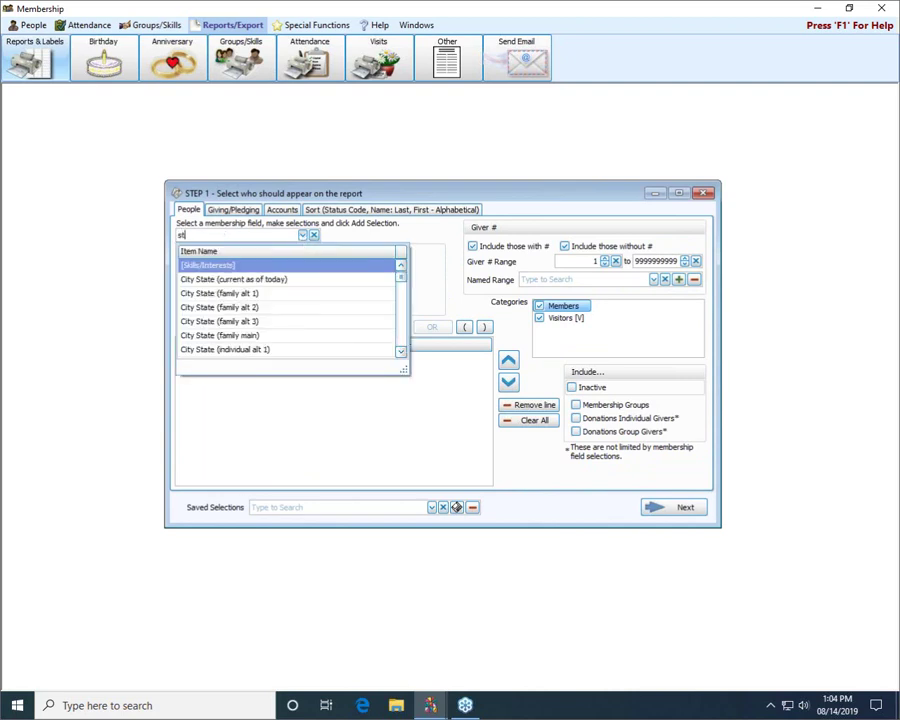
pyautogui.write('atus')
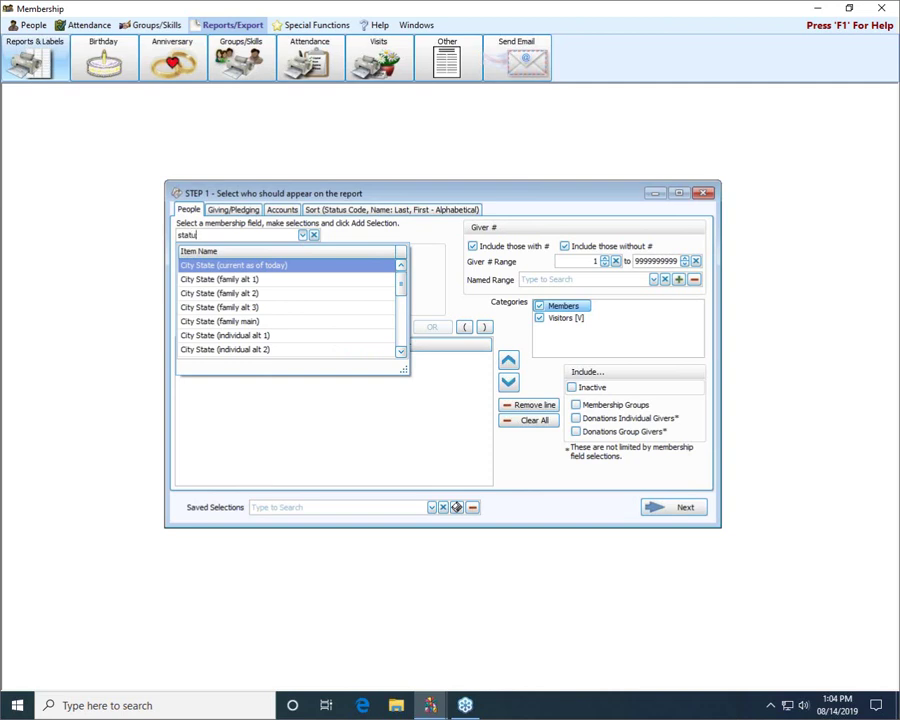
pyautogui.press('Down')
pyautogui.press('Down')
pyautogui.press('Return')
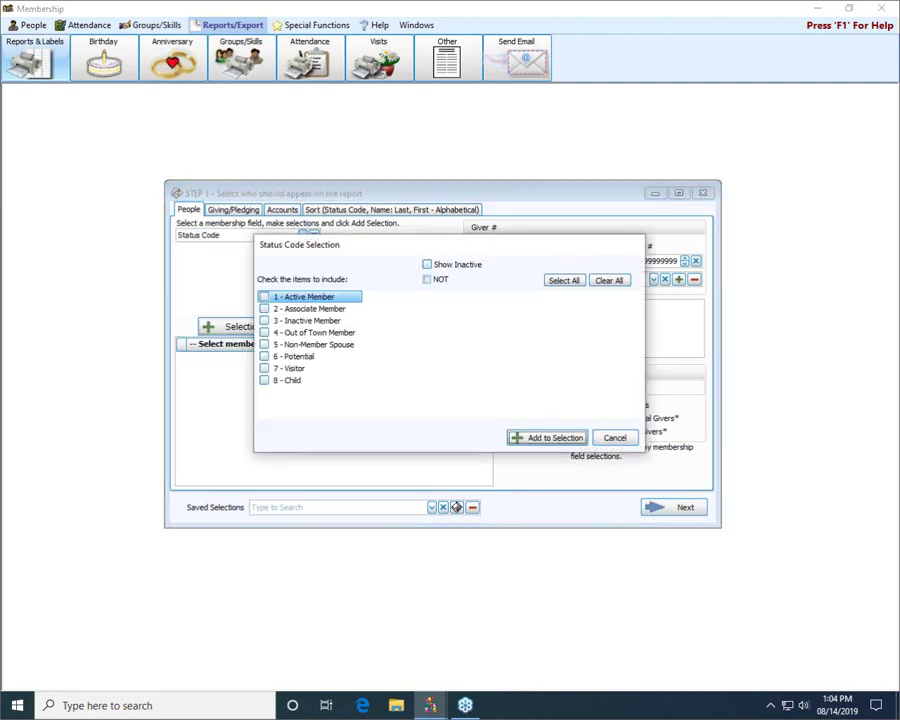
pyautogui.click(303, 299)
pyautogui.click(306, 309)
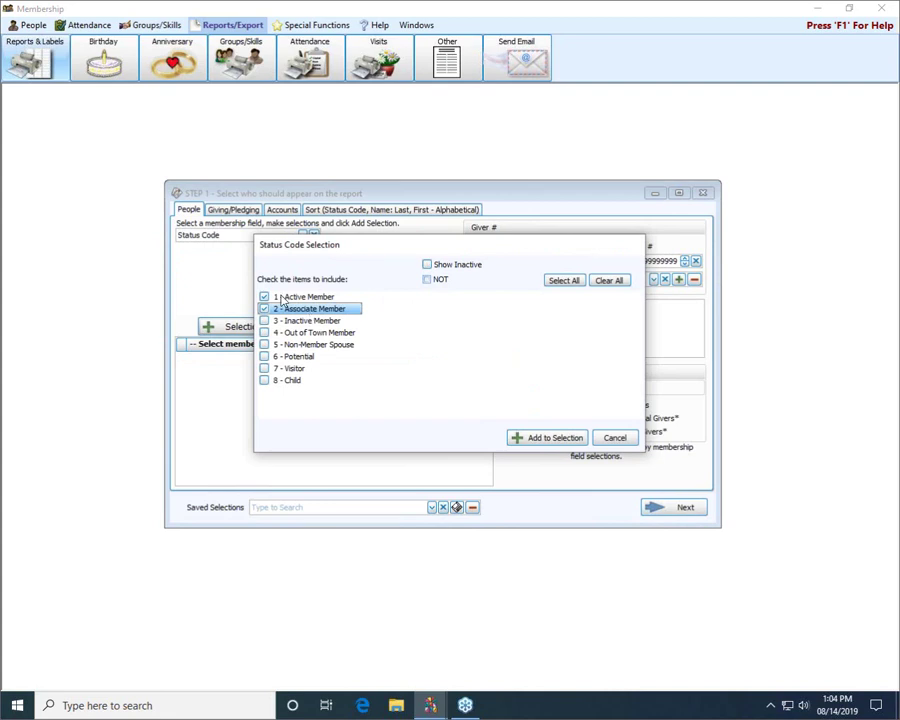
pyautogui.click(566, 438)
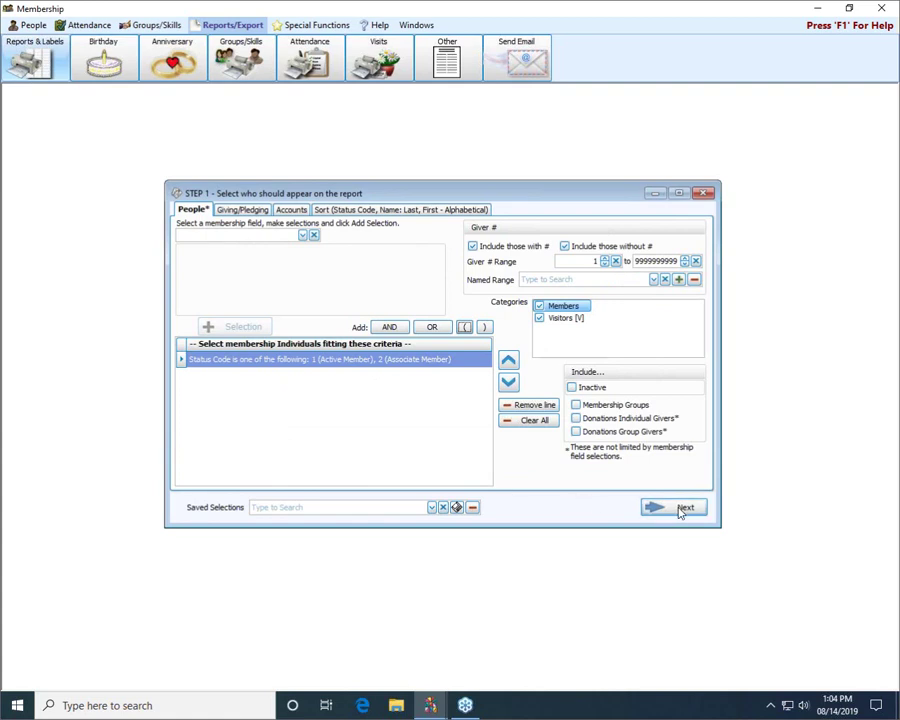
# Reset the report sort to Name: Last, First - Alphabetical and continue to the layout selection
pyautogui.click(394, 211)
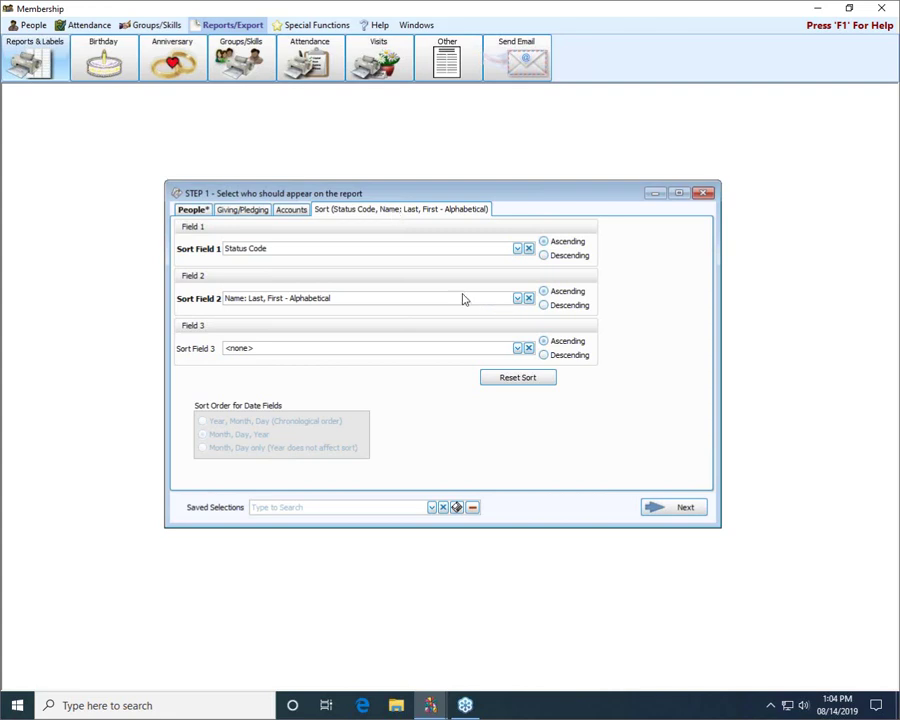
pyautogui.click(533, 378)
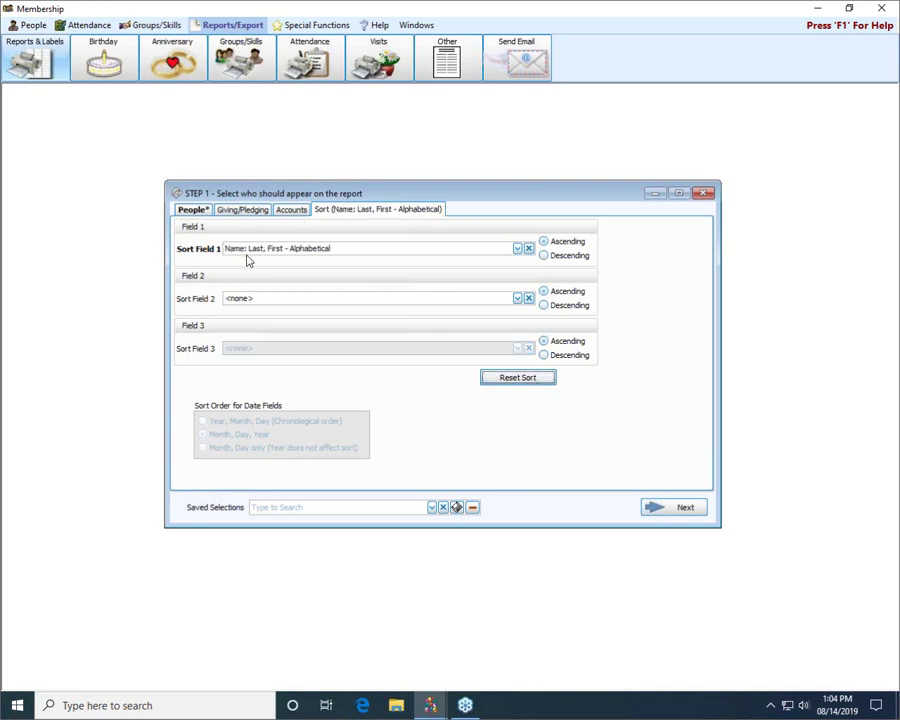
pyautogui.click(670, 510)
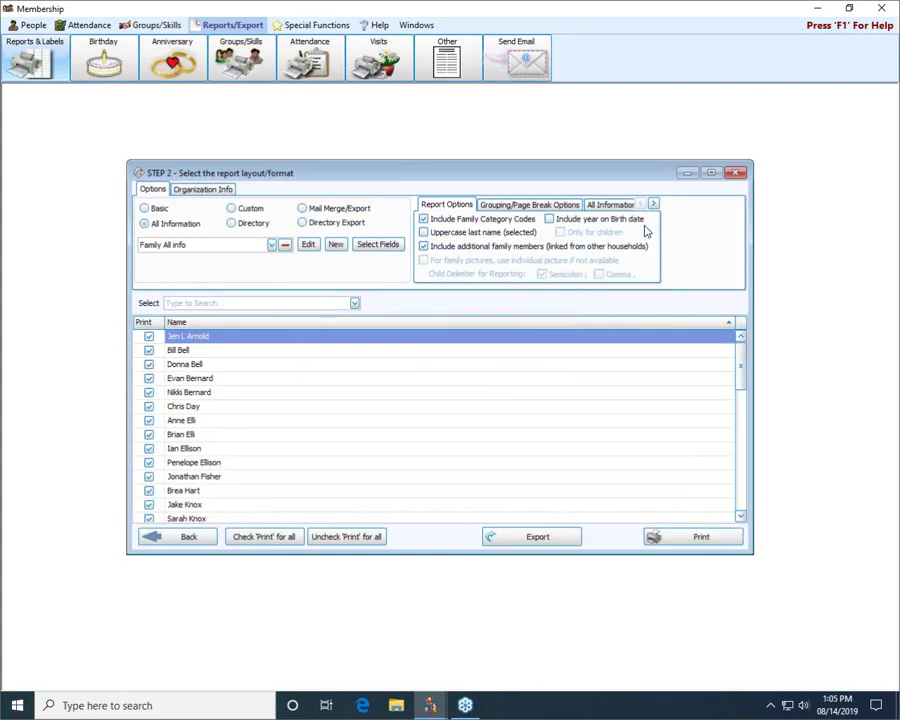
# Try the Basic and Directory formats, and set the report to Custom with the [Template] 2 Col Classic Directory layout
pyautogui.click(160, 208)
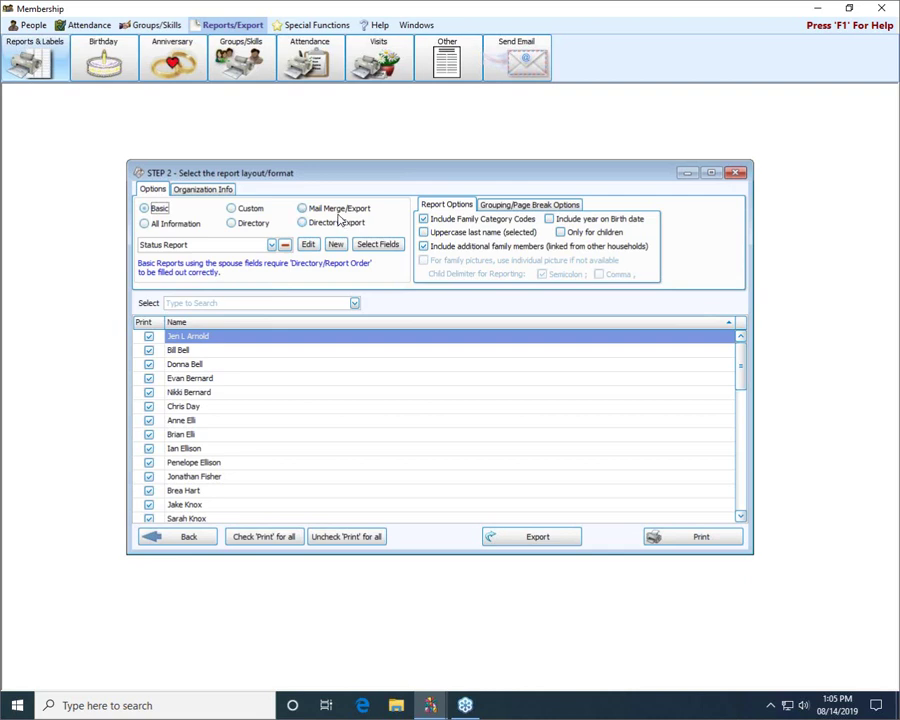
pyautogui.click(256, 225)
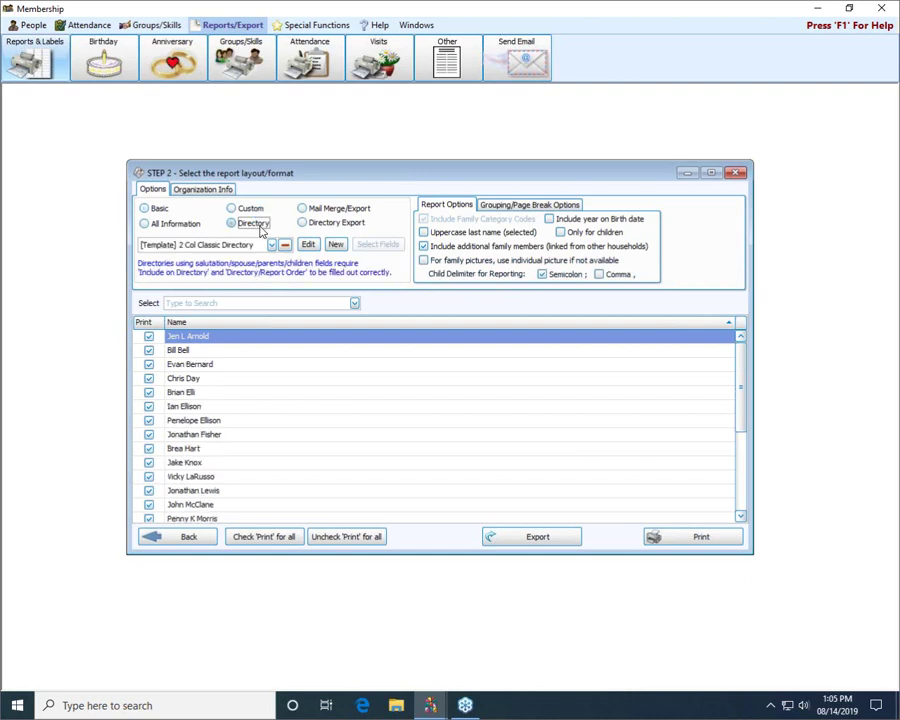
pyautogui.click(251, 209)
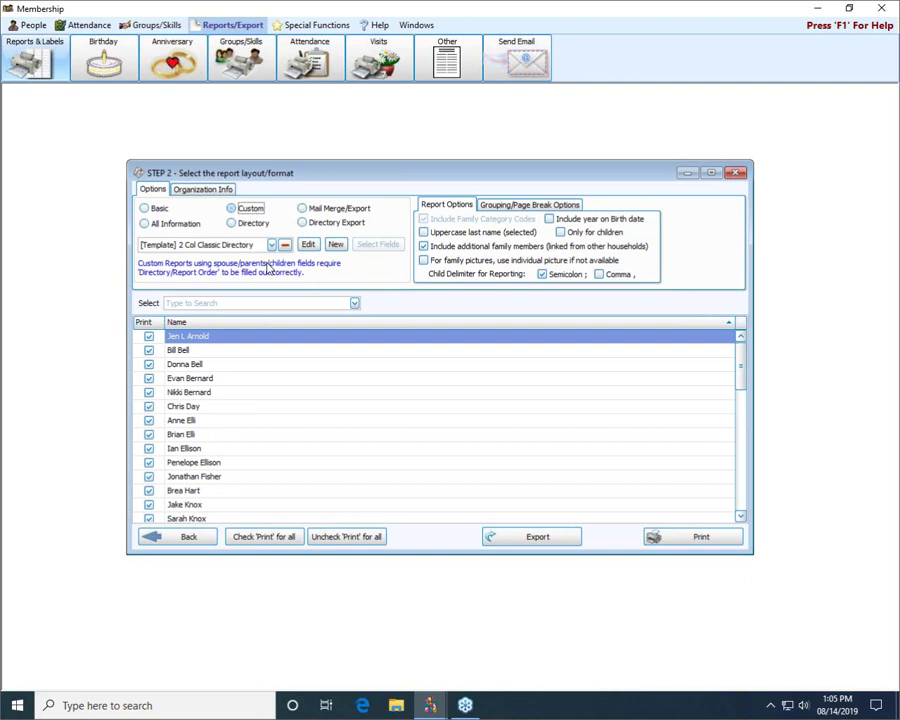
pyautogui.click(271, 245)
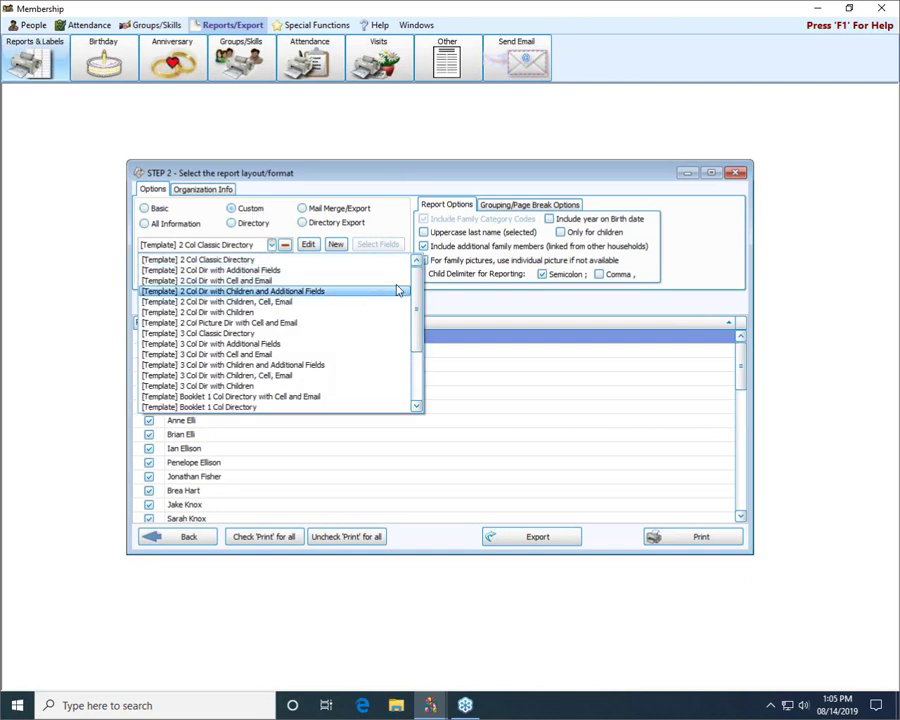
pyautogui.scroll(-3, 420, 282)
pyautogui.scroll(3, 419, 355)
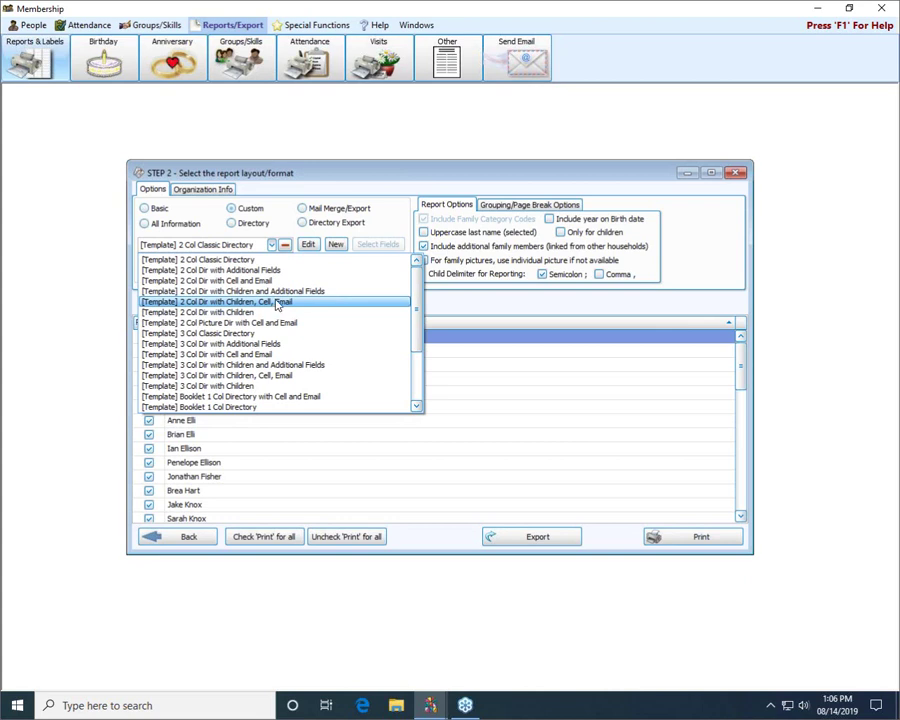
pyautogui.click(205, 261)
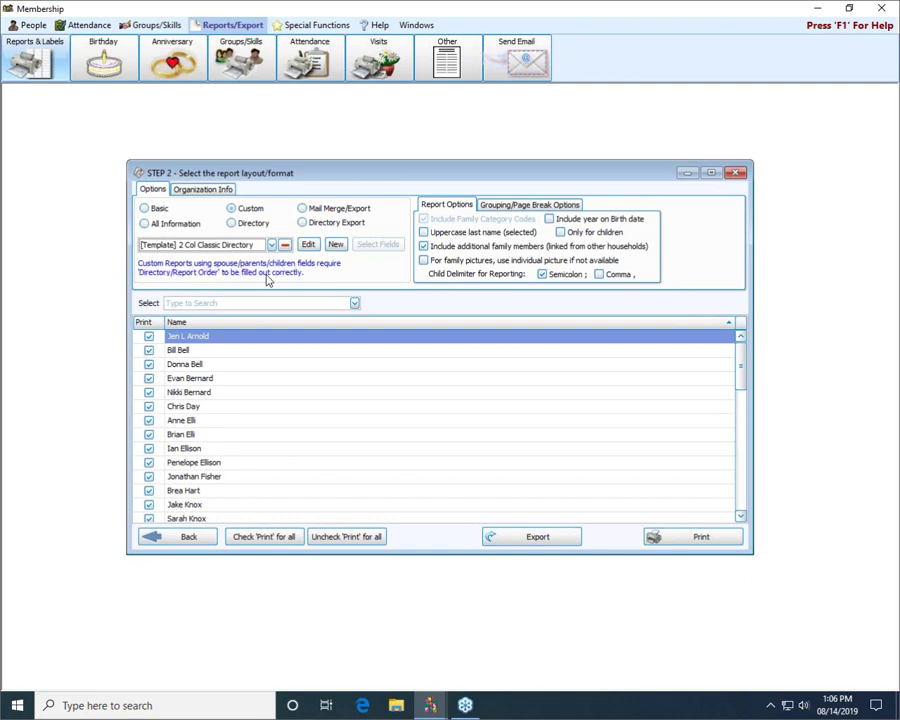
# Switch the report to the Directory format, preview the two-column church directory, and close the preview
pyautogui.click(232, 223)
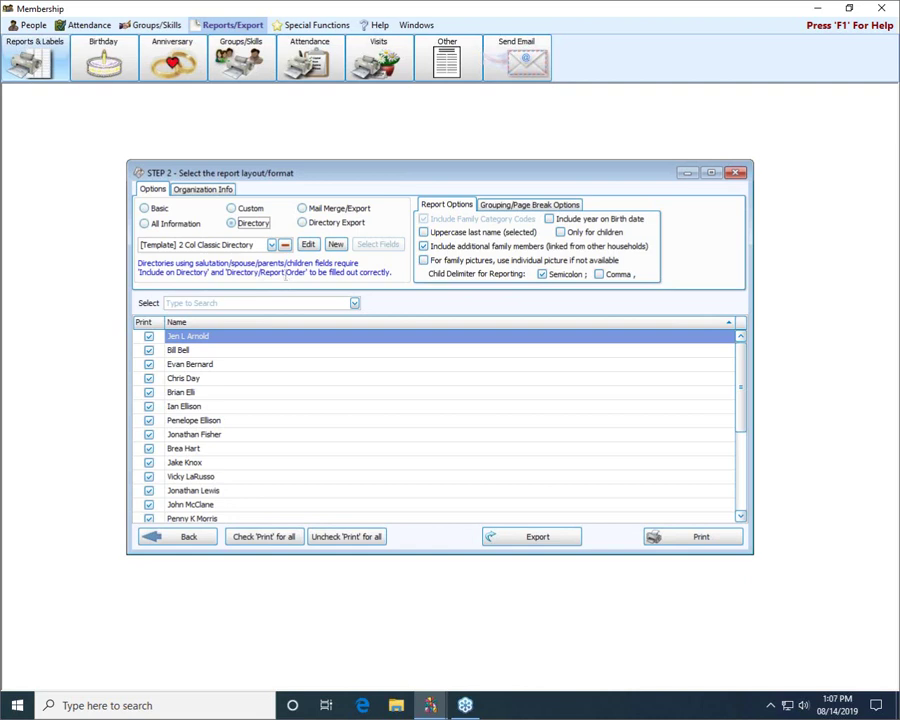
pyautogui.click(715, 539)
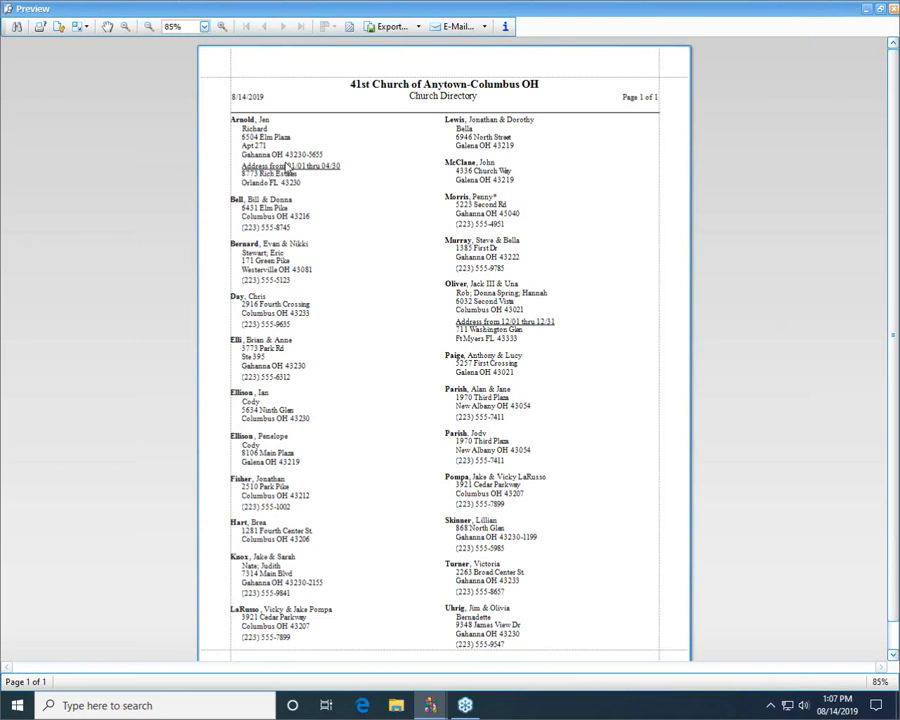
pyautogui.click(881, 9)
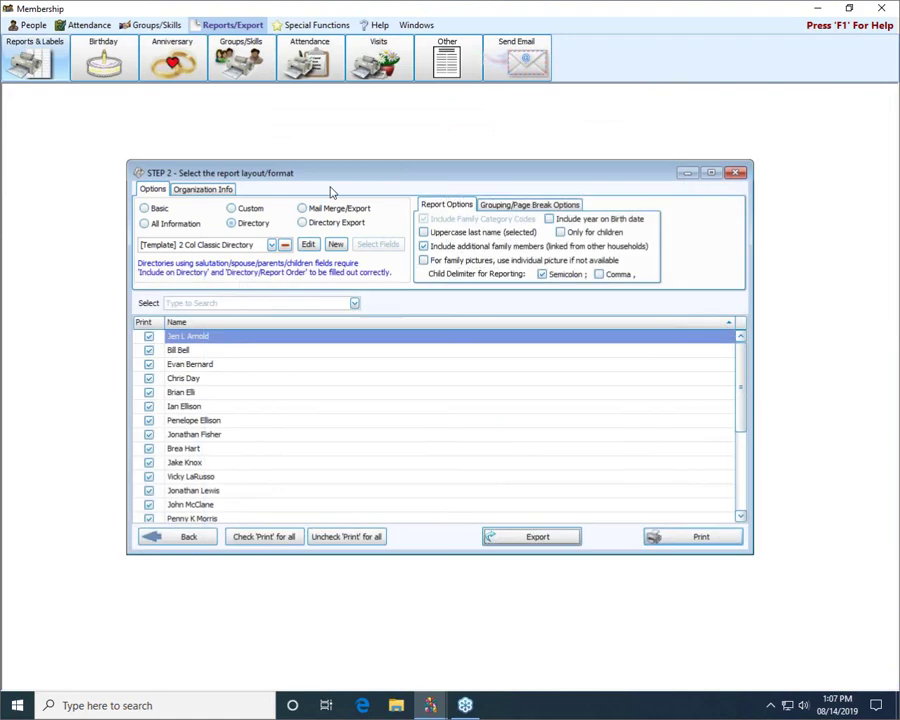
# Preview the same 2 Col Classic Directory template in the Custom format to compare its entries, and close the preview
pyautogui.click(236, 209)
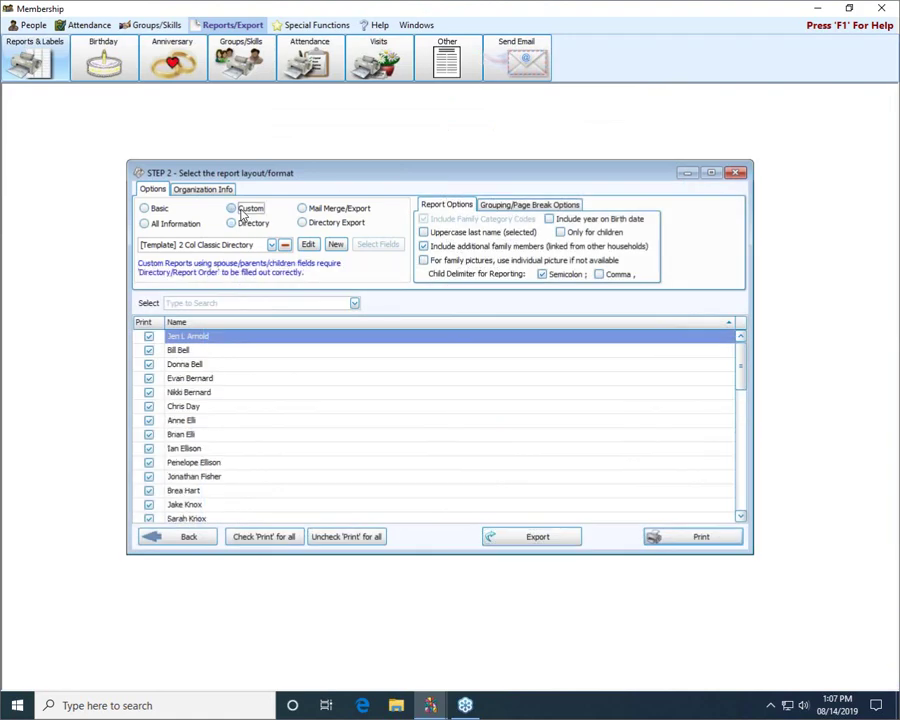
pyautogui.click(705, 537)
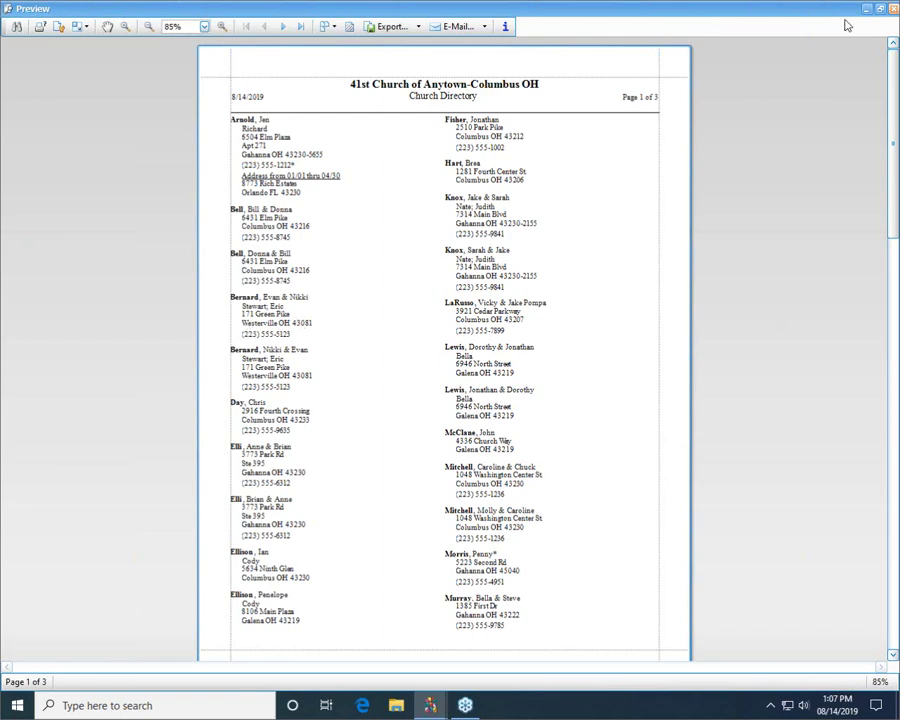
pyautogui.click(892, 8)
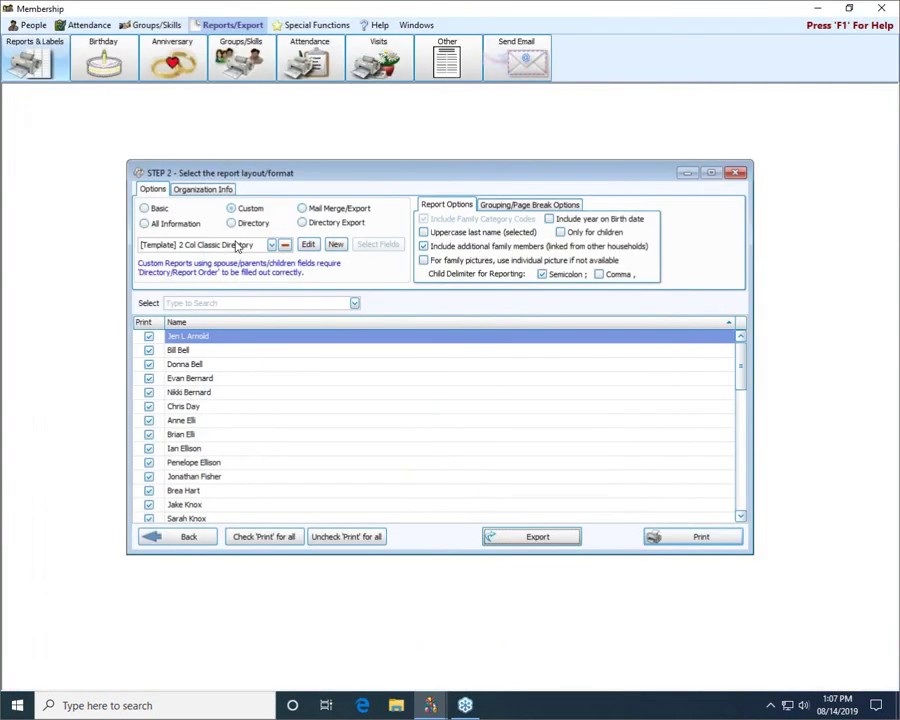
# Set the report back to the Directory format and look through the list of names selected for printing
pyautogui.click(243, 227)
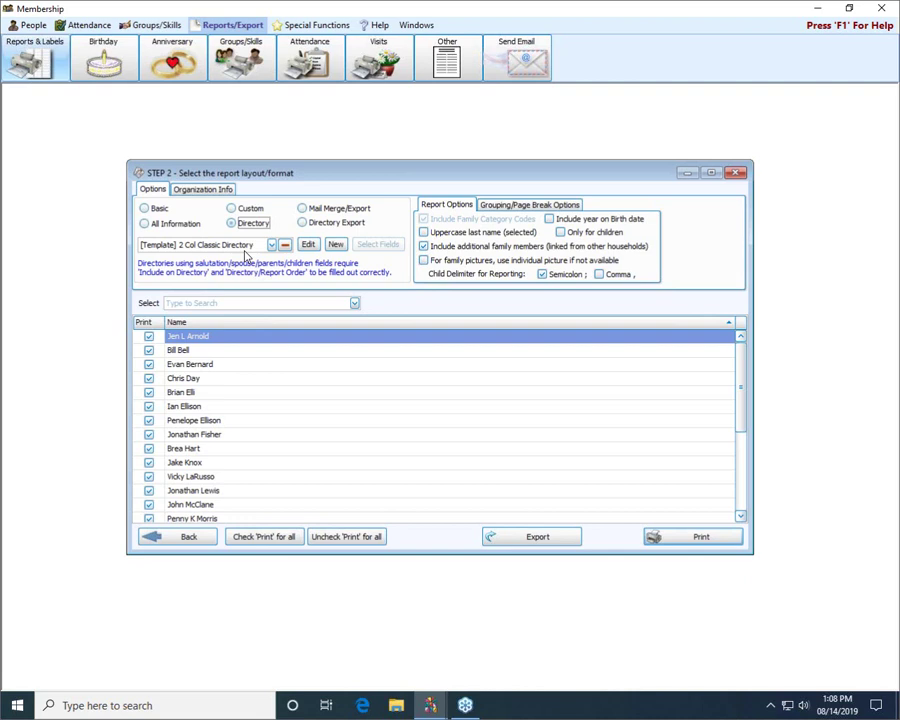
pyautogui.scroll(-4, 245, 383)
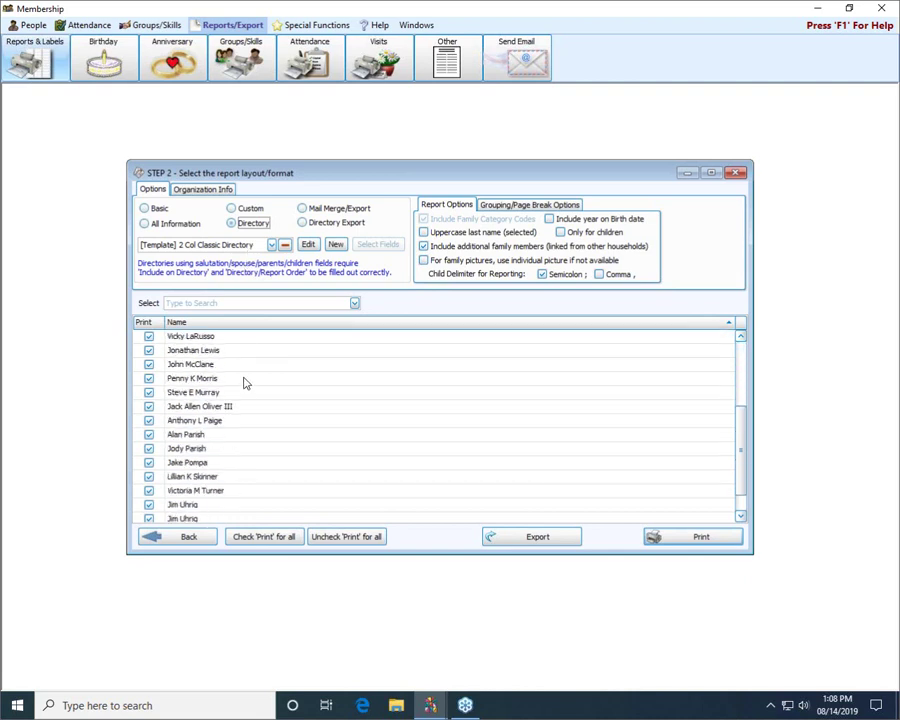
pyautogui.scroll(4, 243, 381)
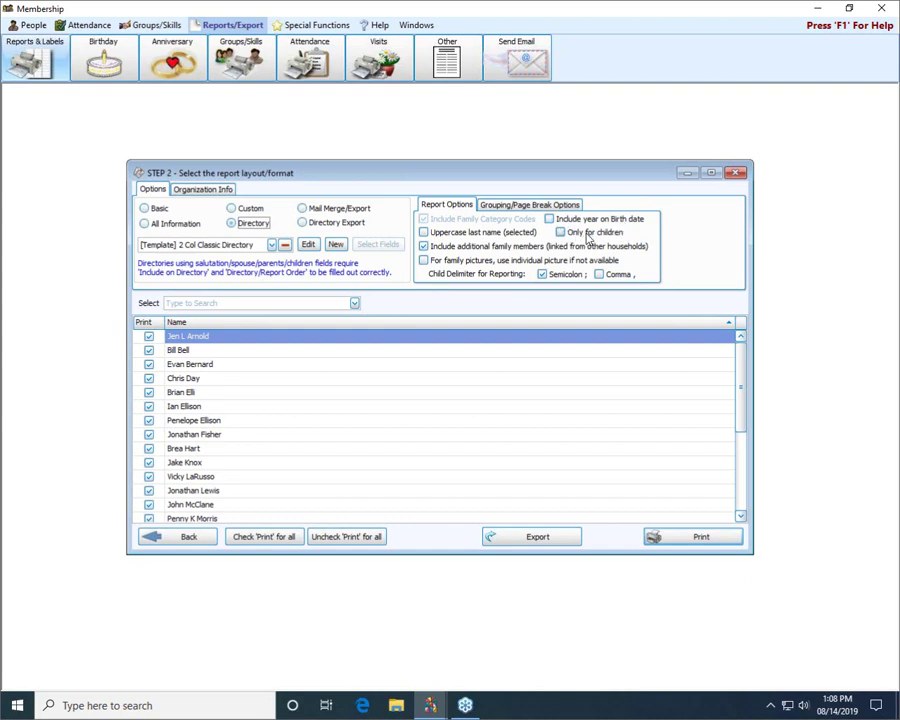
# Turn on uppercase last names, set the child delimiter to Comma, and check the directory preview
pyautogui.click(424, 234)
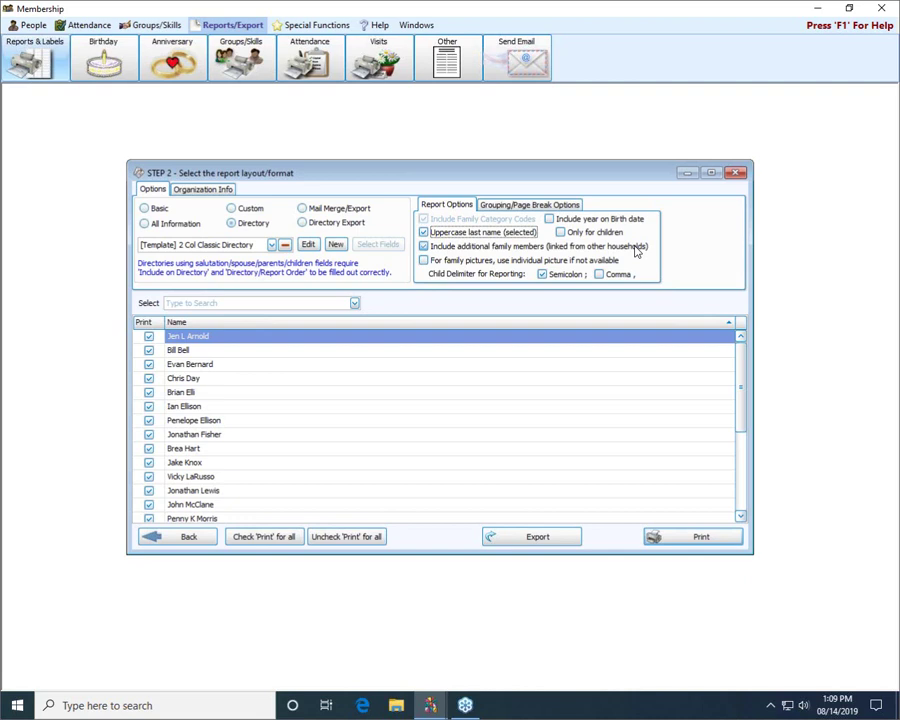
pyautogui.click(445, 251)
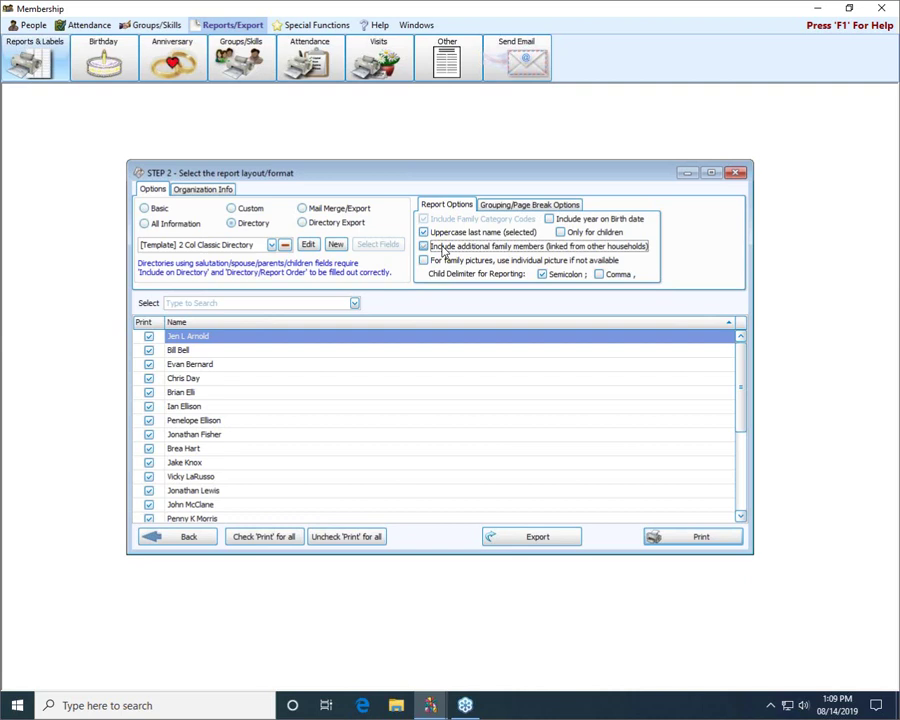
pyautogui.click(443, 250)
pyautogui.click(599, 275)
pyautogui.click(716, 542)
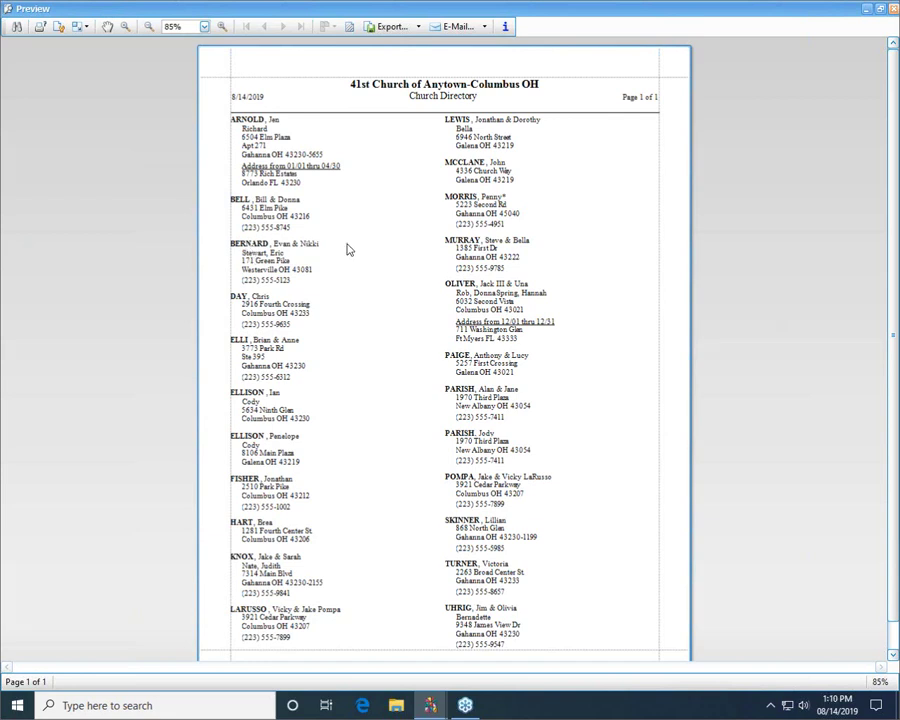
pyautogui.click(894, 9)
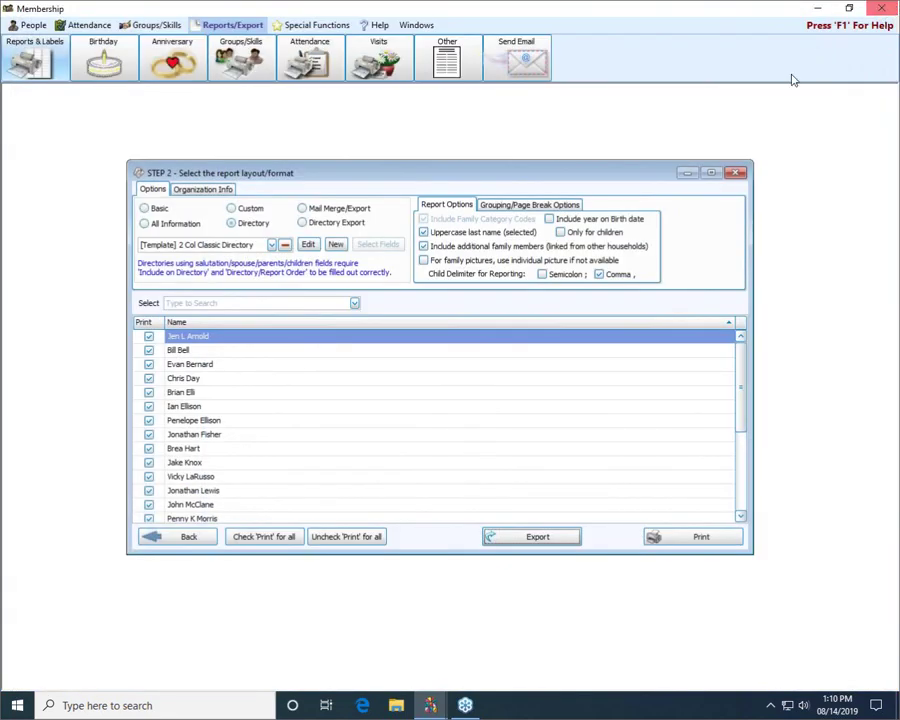
# Turn on the alphabetic heading and the alphabetic page break in the directory's grouping options
pyautogui.click(561, 205)
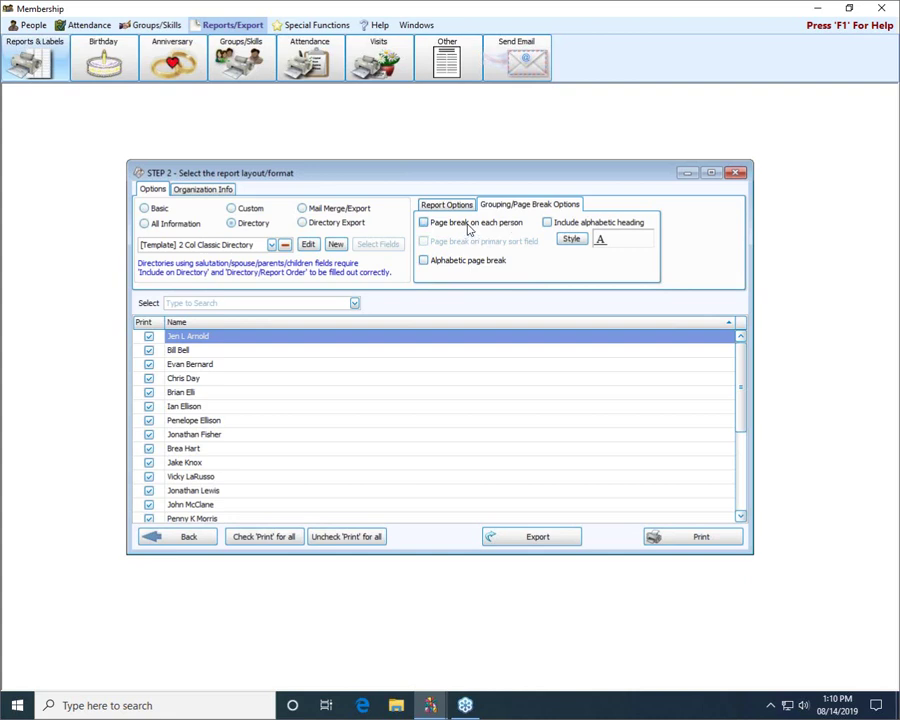
pyautogui.click(573, 228)
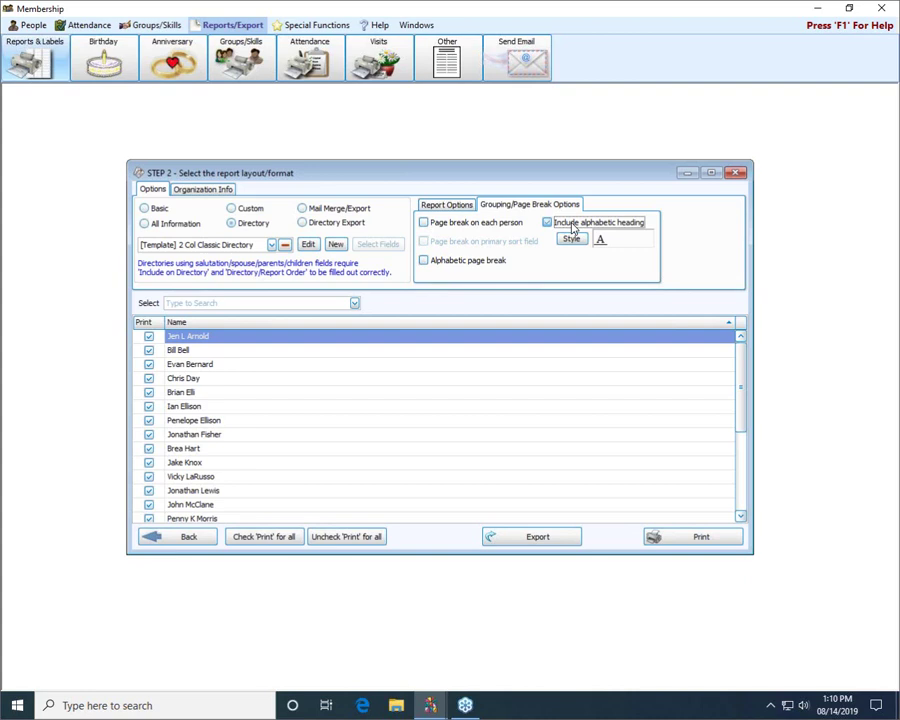
pyautogui.click(470, 260)
pyautogui.click(488, 260)
pyautogui.click(494, 262)
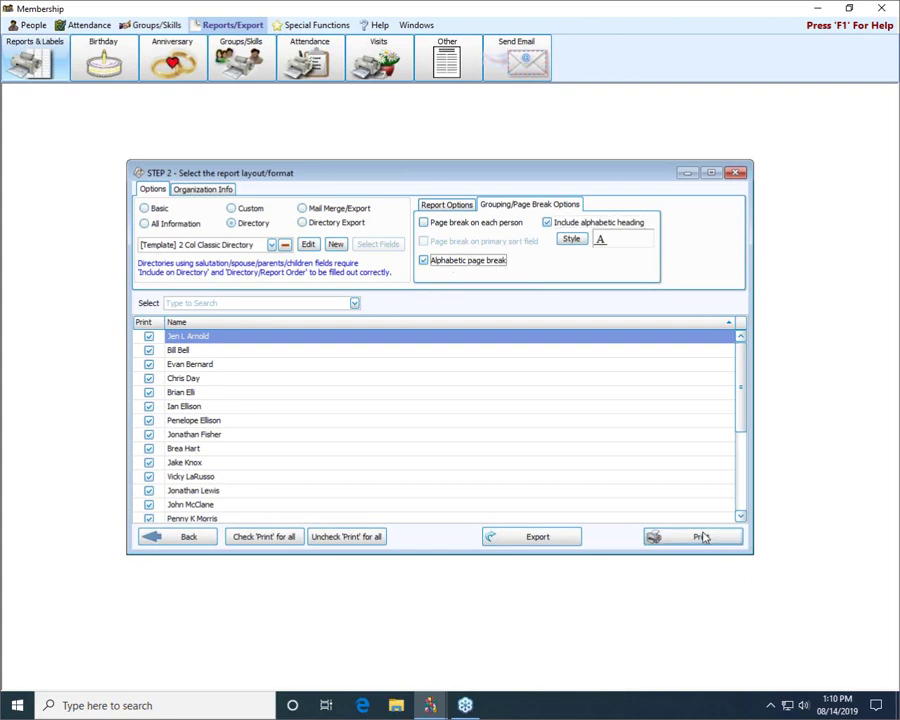
# Preview the directory with alphabetic page breaks, accepting the single-column layout, look through its pages, and close the preview
pyautogui.click(701, 535)
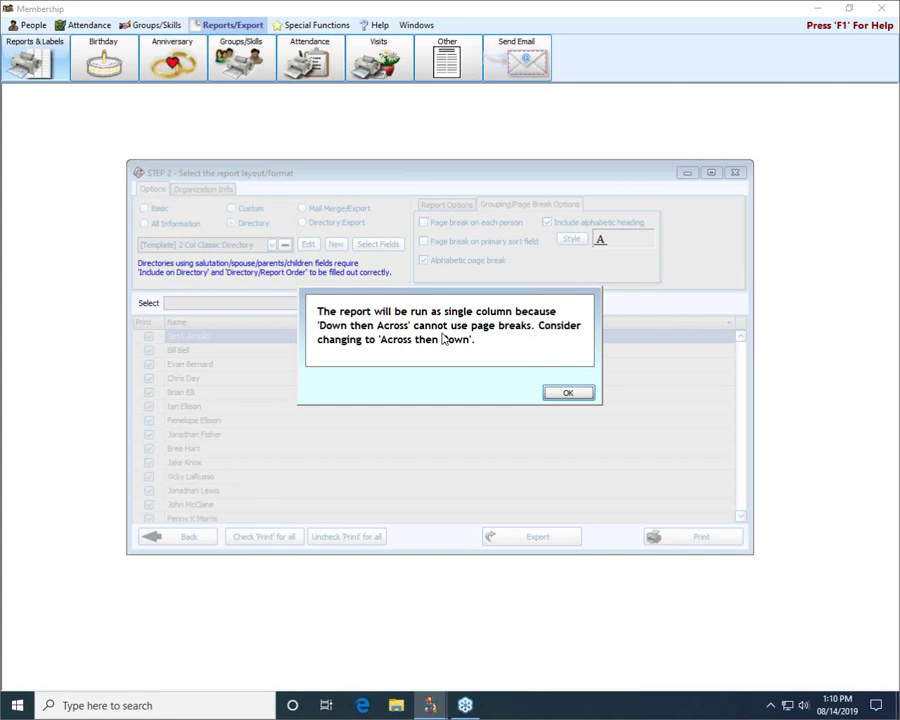
pyautogui.click(577, 394)
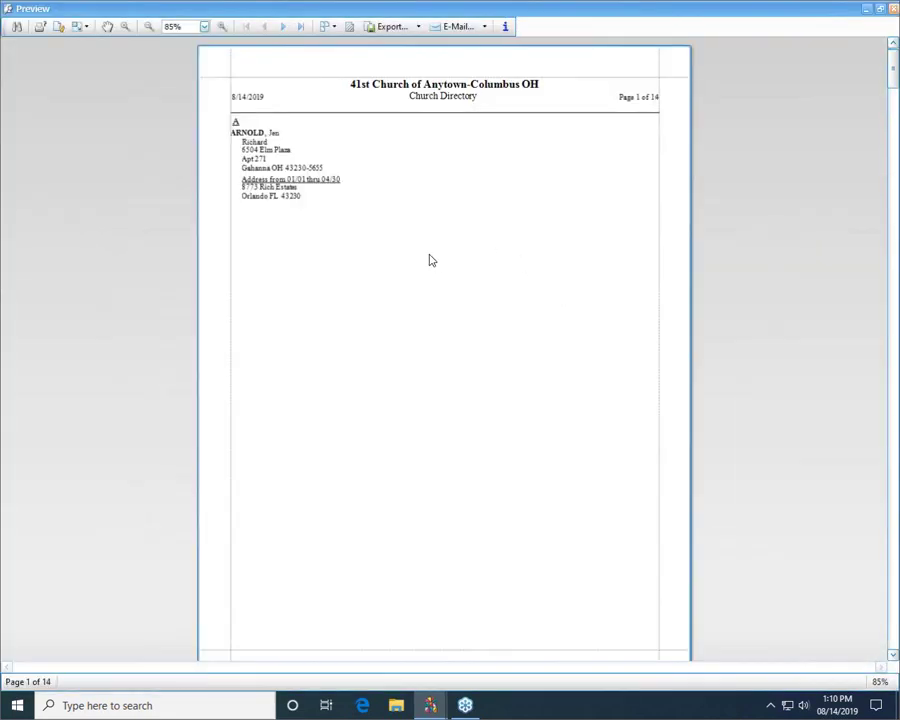
pyautogui.scroll(-12, 430, 260)
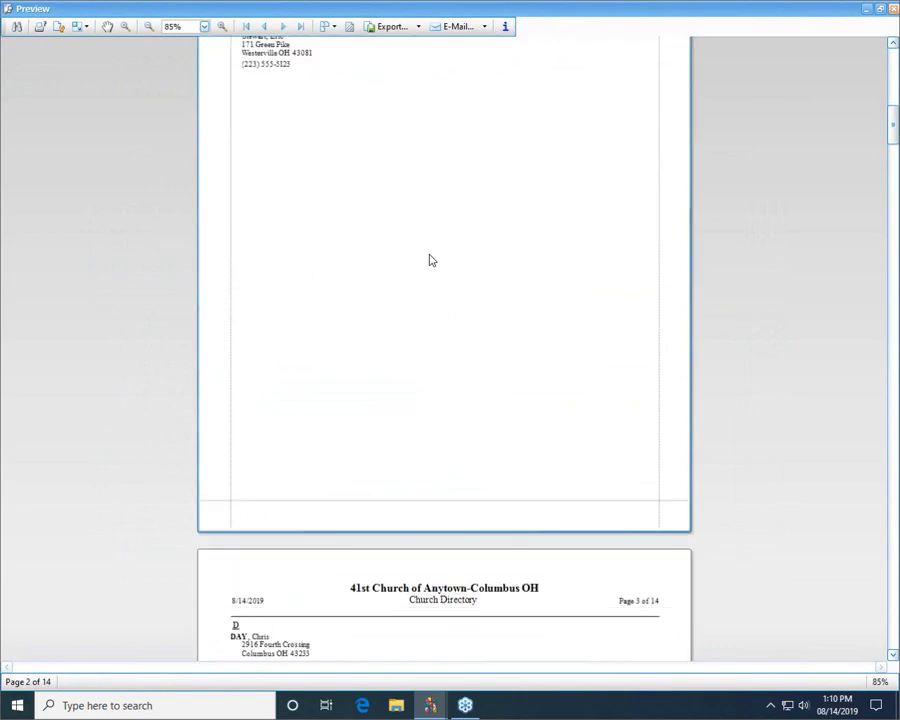
pyautogui.scroll(-12, 430, 260)
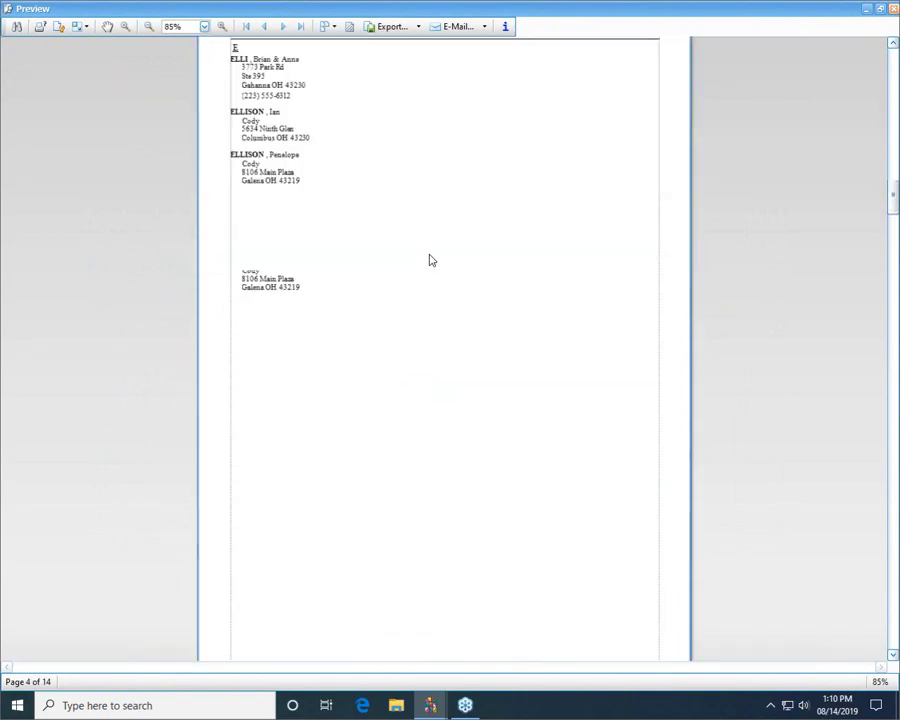
pyautogui.scroll(-8, 430, 260)
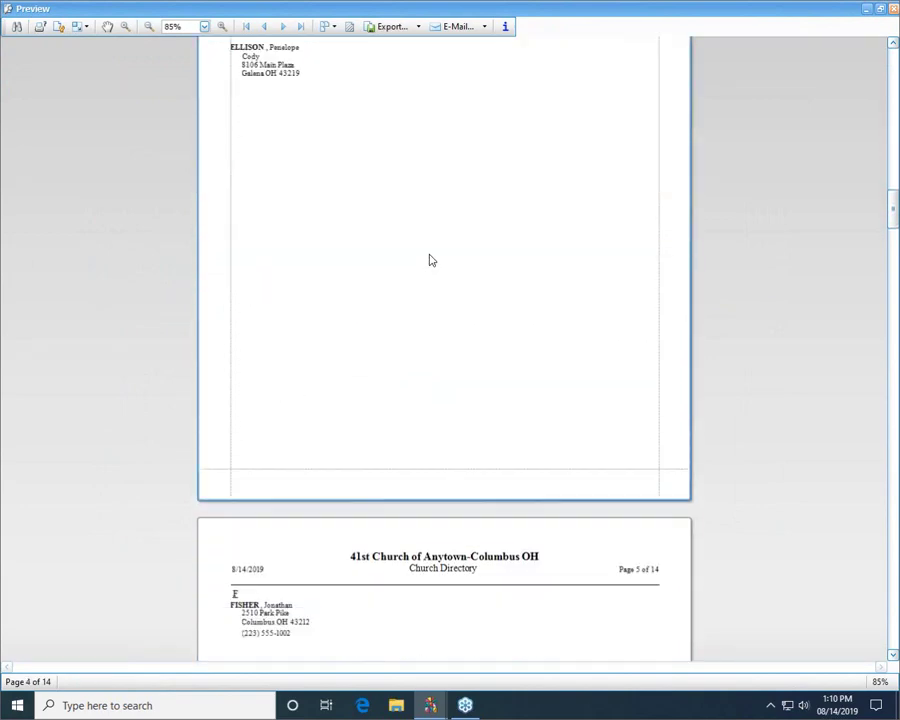
pyautogui.click(893, 9)
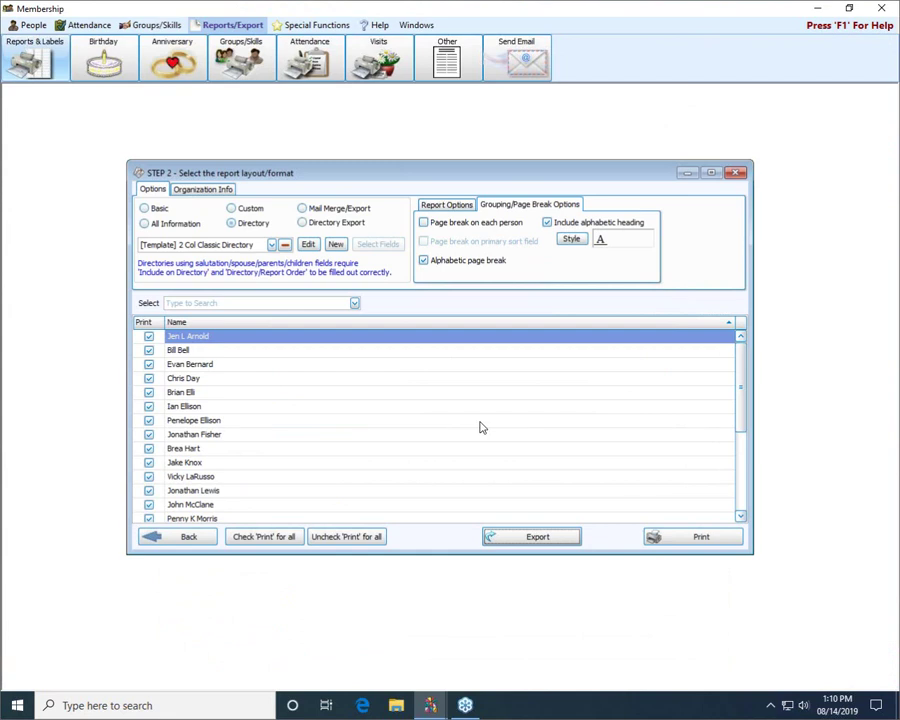
# Turn off the alphabetic page break and preview the directory with only the alphabetic headings
pyautogui.click(478, 265)
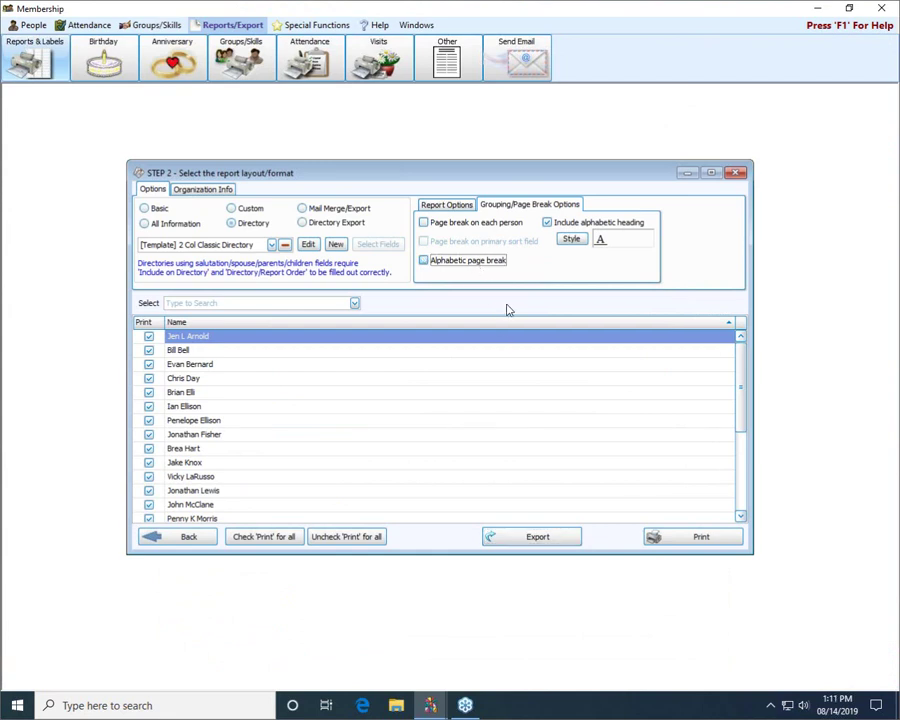
pyautogui.click(697, 537)
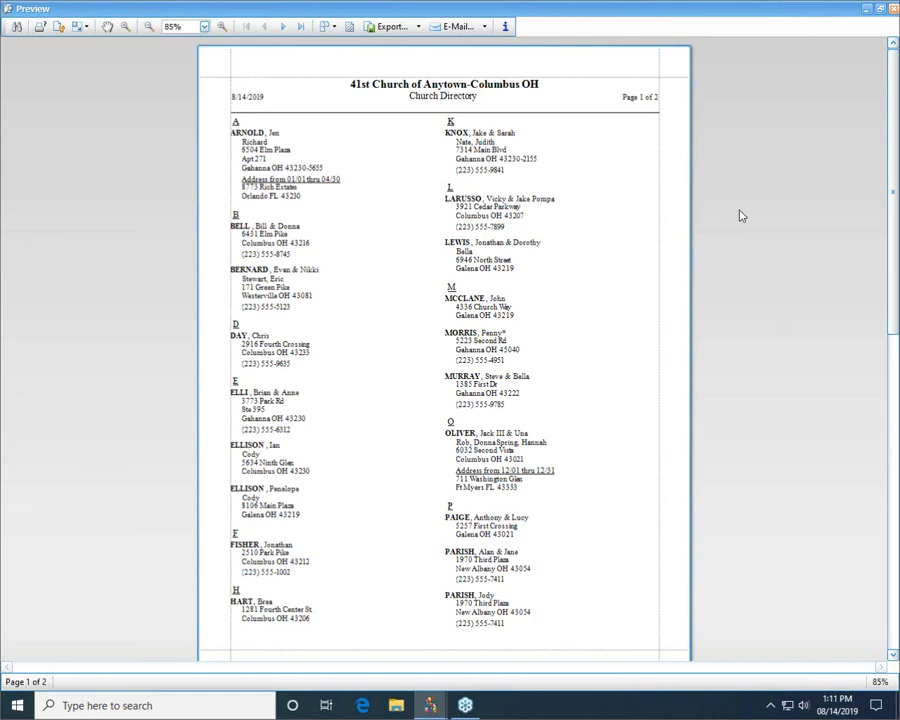
pyautogui.click(894, 8)
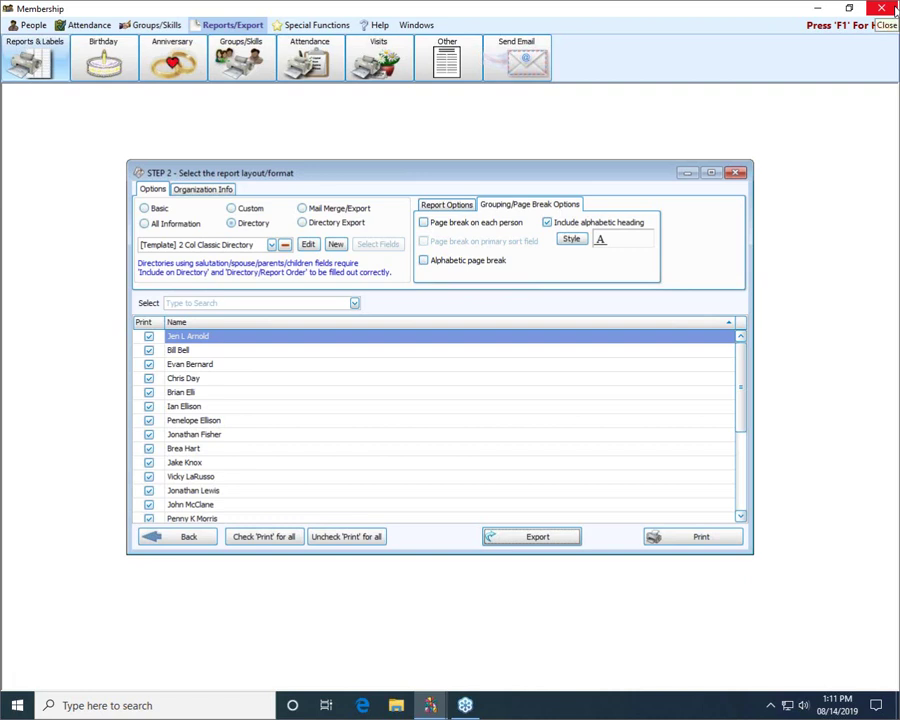
# Switch the report format to Custom and look through the available layout templates
pyautogui.click(241, 210)
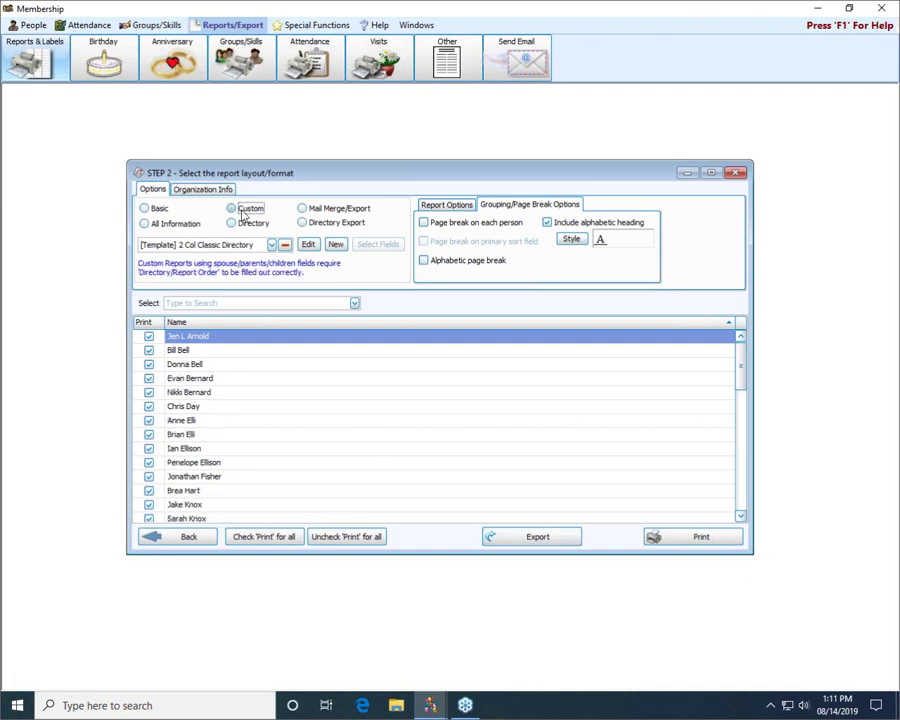
pyautogui.click(271, 244)
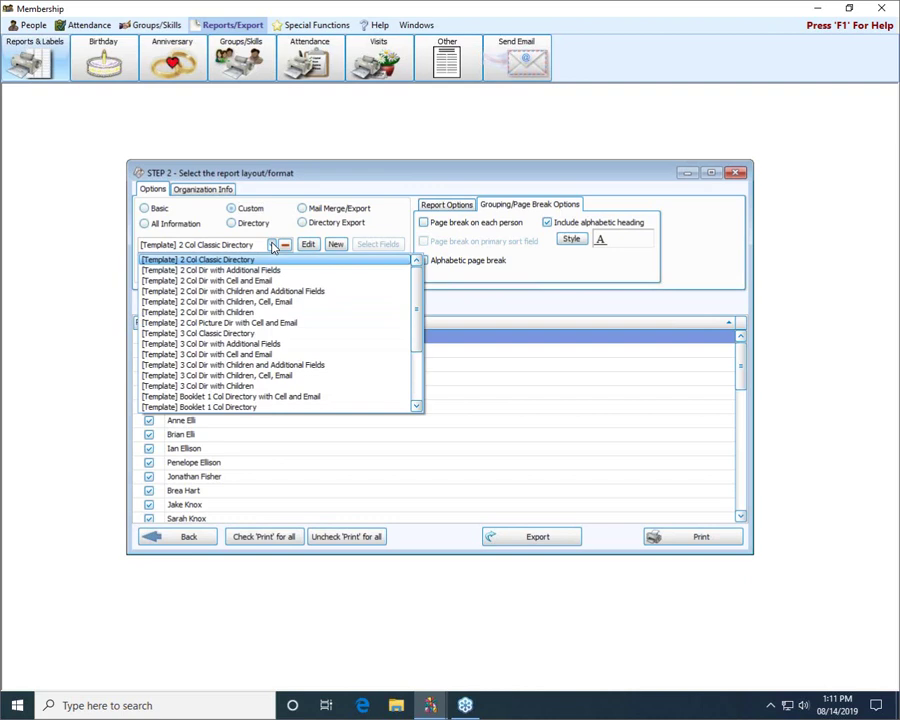
pyautogui.scroll(-3, 249, 302)
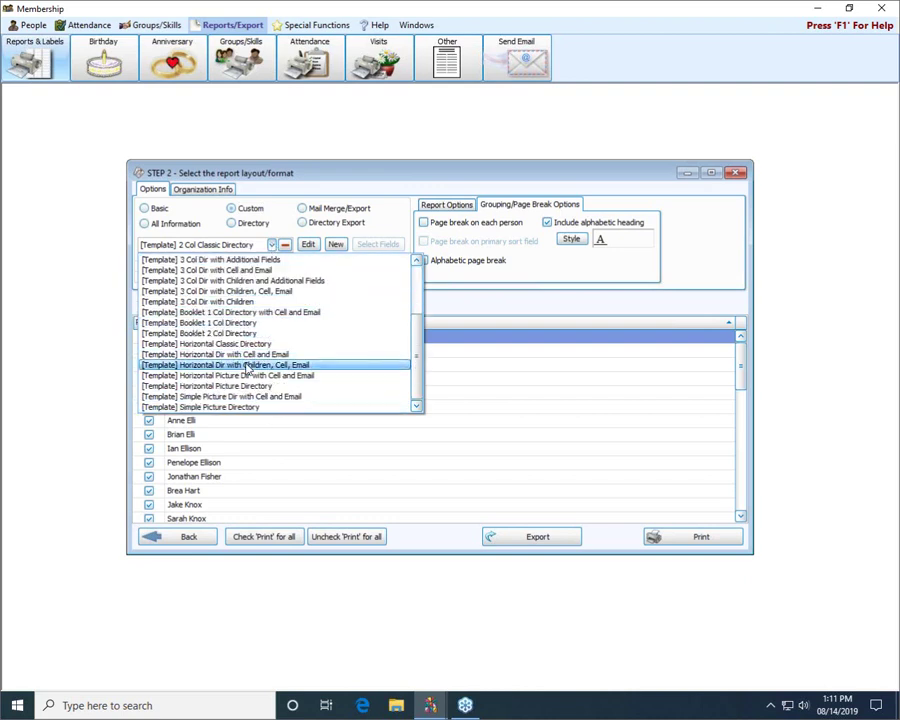
pyautogui.scroll(1, 251, 389)
pyautogui.scroll(2, 252, 395)
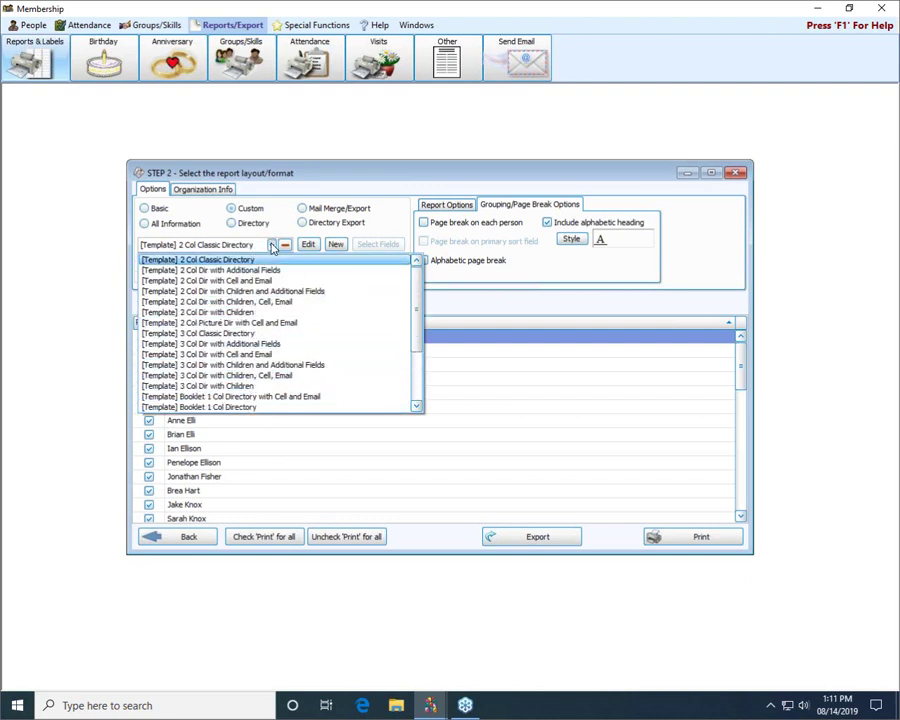
pyautogui.click(272, 245)
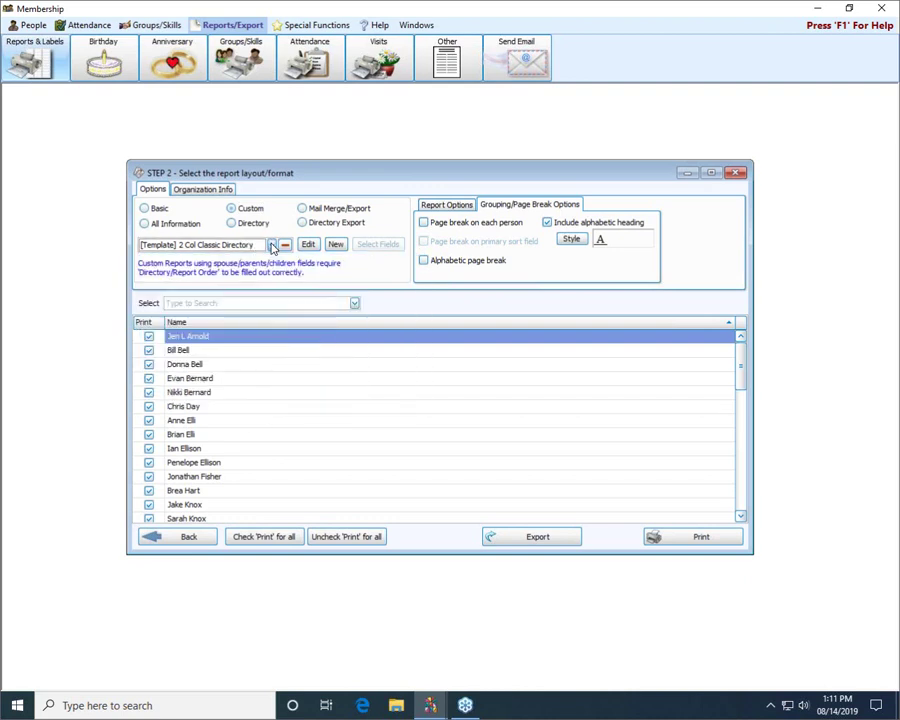
# Create a blank portrait Letter report named Custom, look over its design bands, and save the layout
pyautogui.click(336, 245)
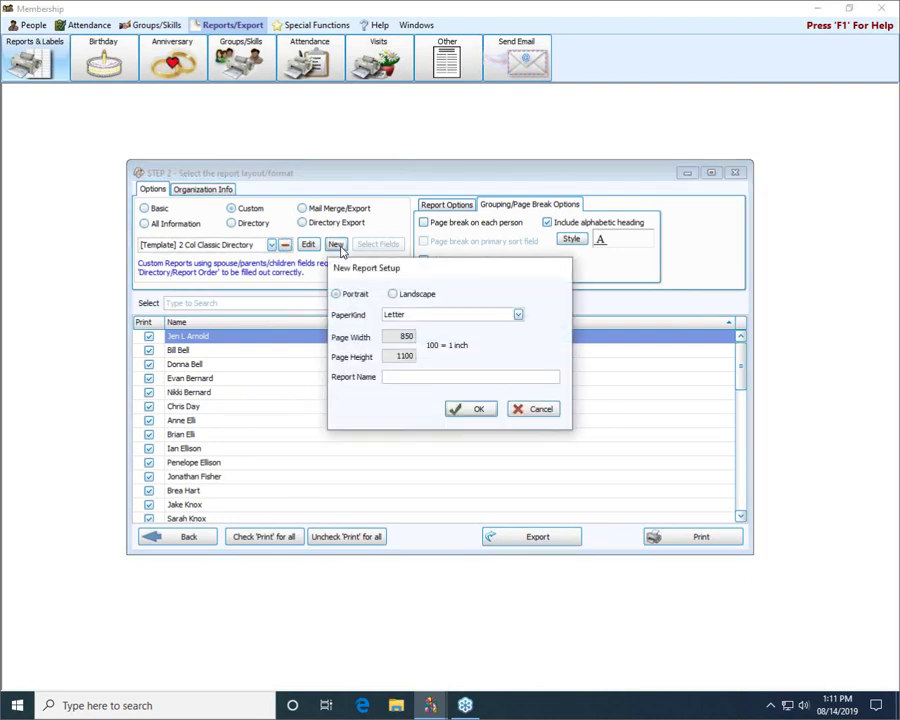
pyautogui.write('Custom')
pyautogui.click(476, 410)
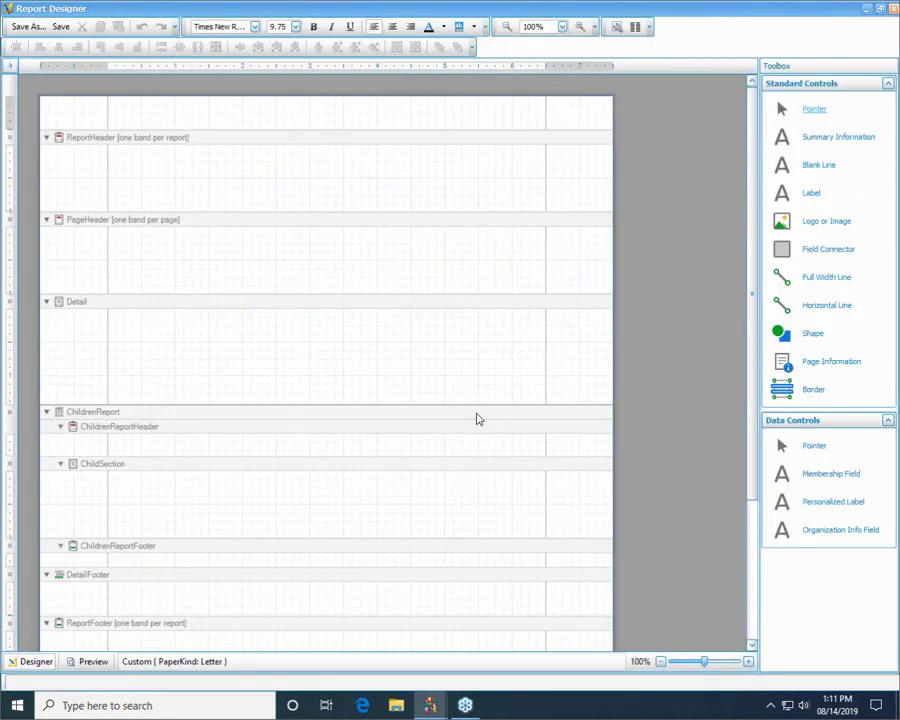
pyautogui.scroll(-5, 476, 414)
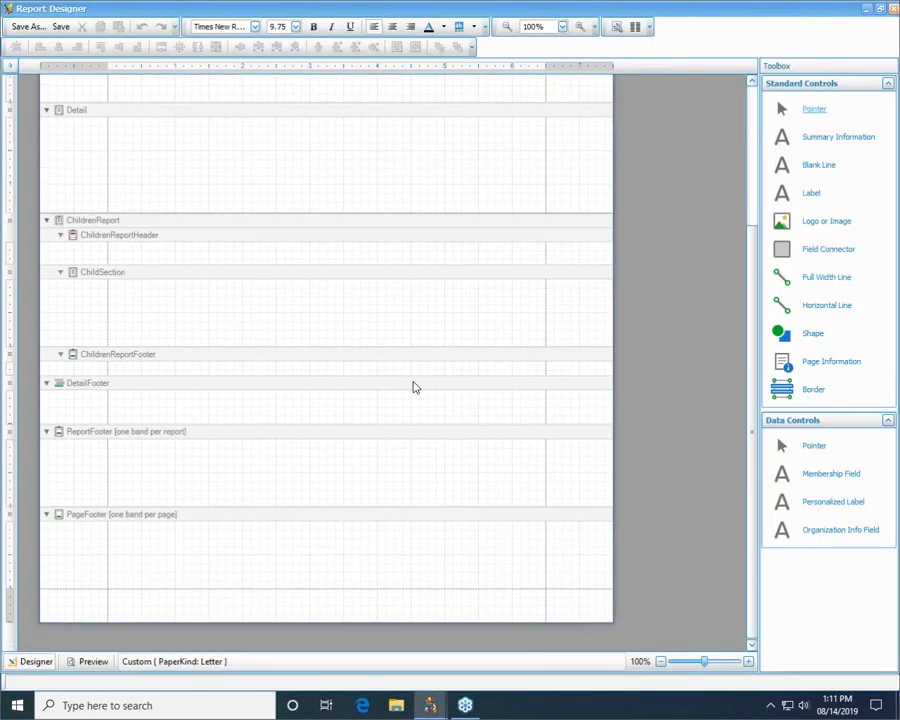
pyautogui.scroll(5, 467, 417)
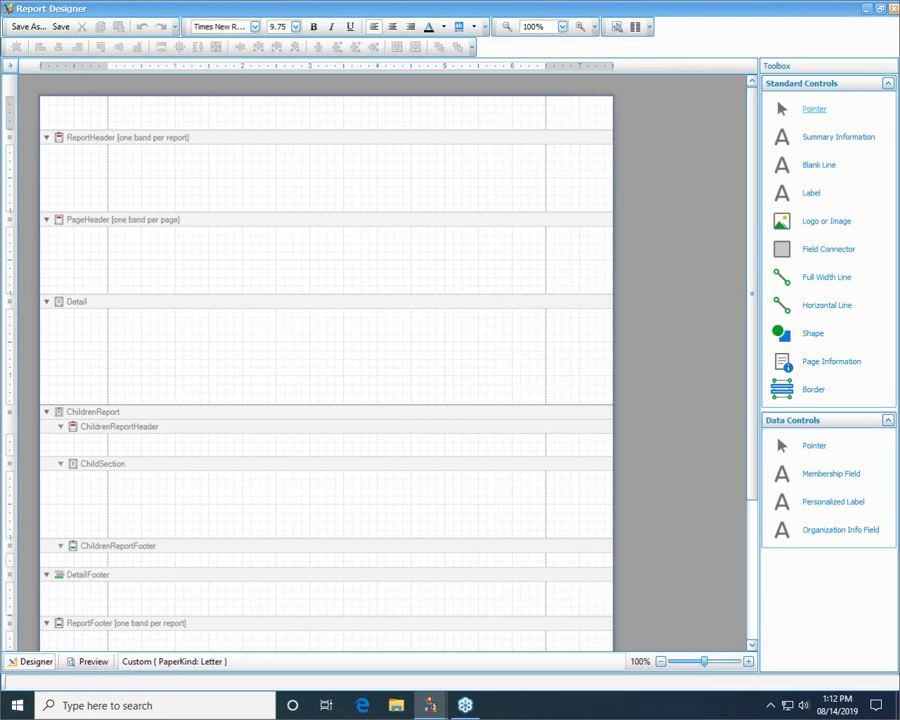
pyautogui.click(893, 8)
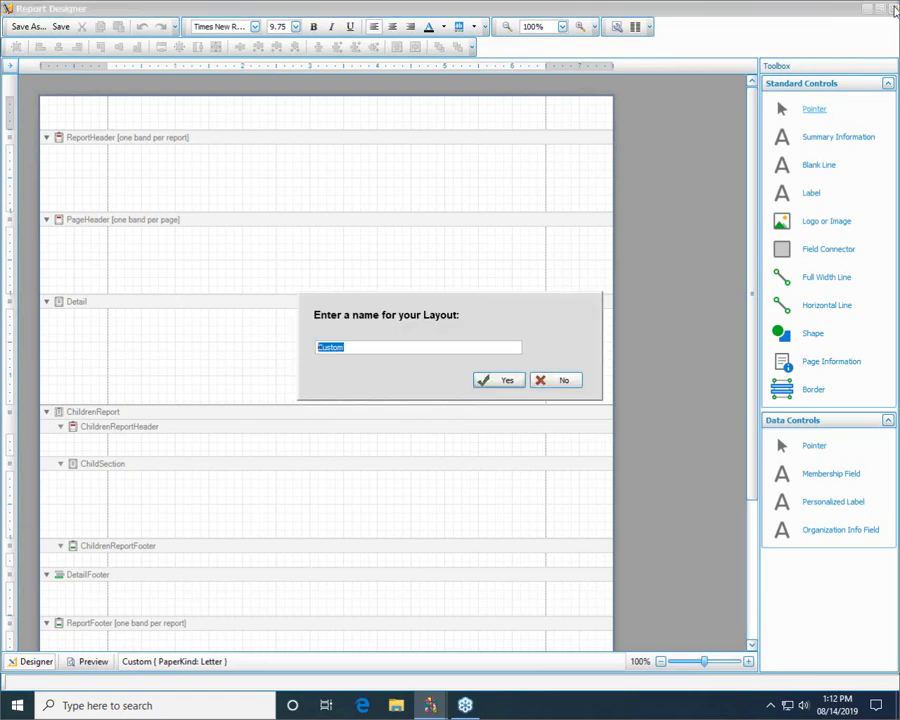
pyautogui.click(516, 381)
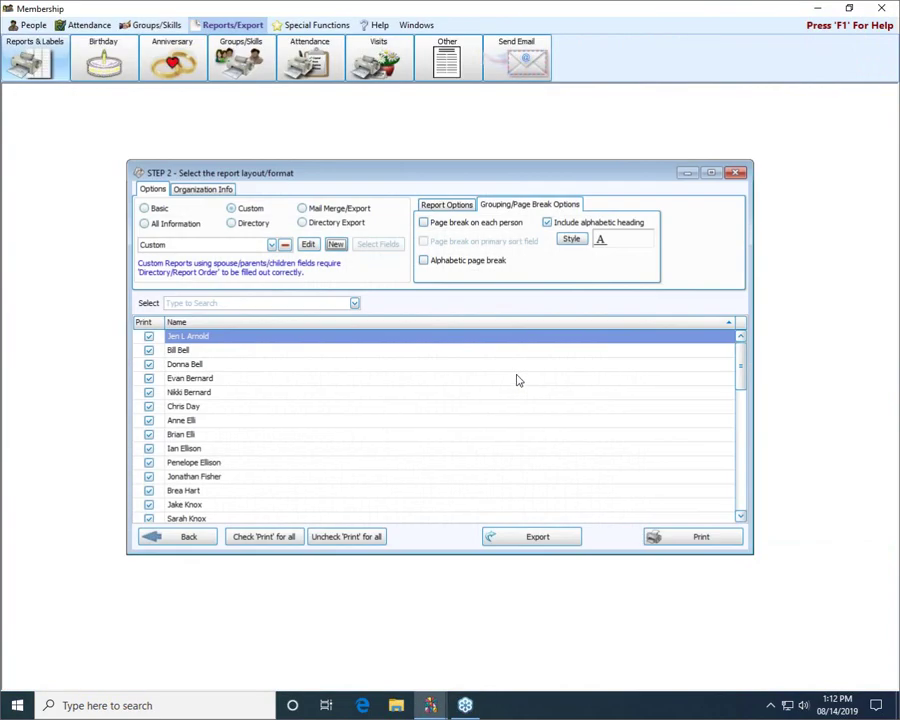
# Compare the Directory Export and Mail Merge/Export formats, examining how the people list and export options differ
pyautogui.click(337, 224)
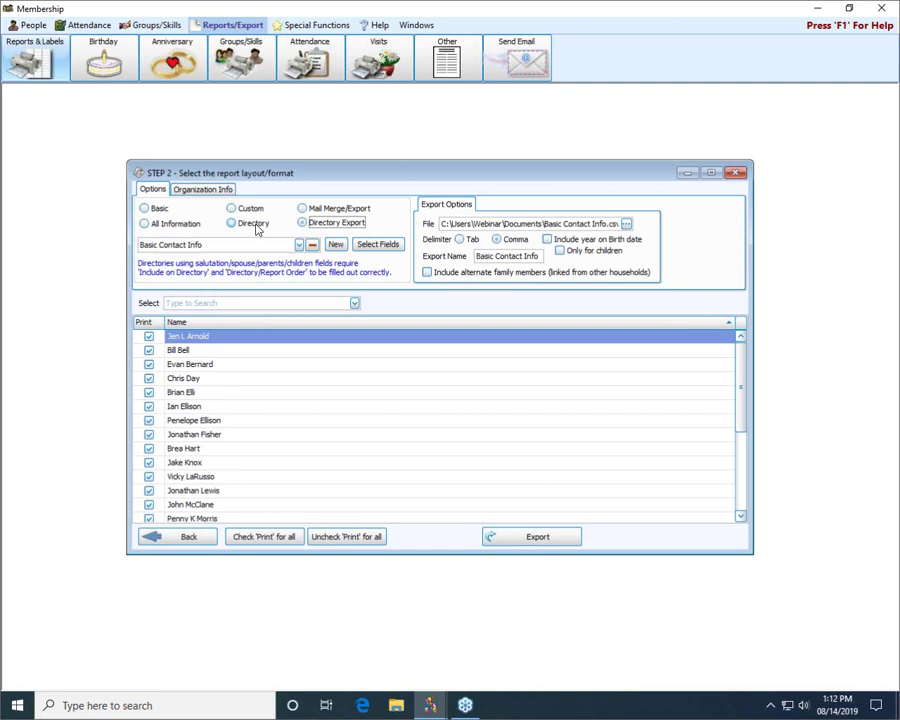
pyautogui.click(322, 210)
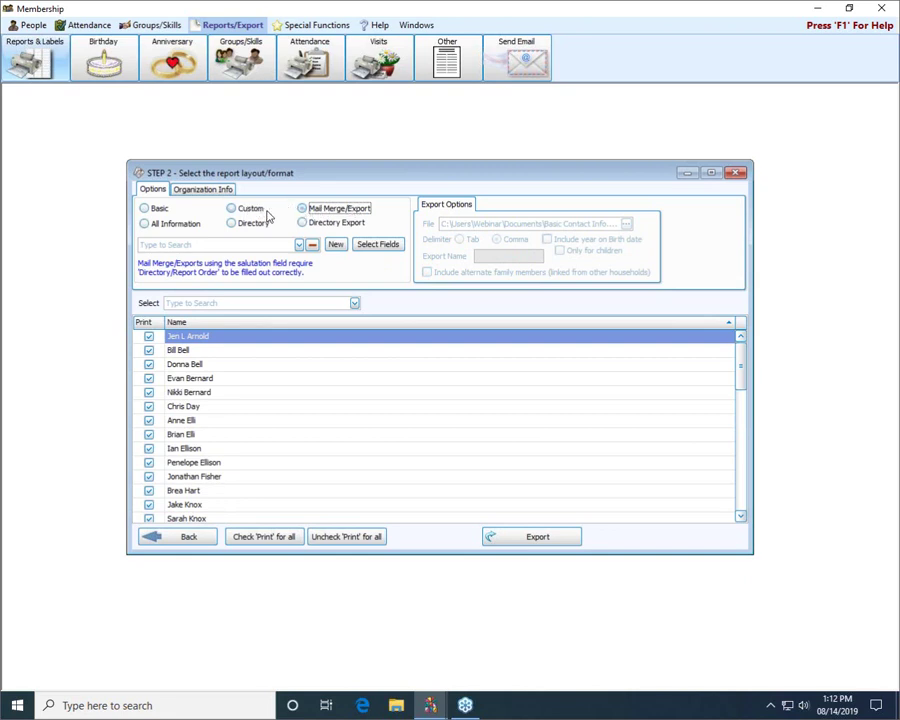
pyautogui.click(337, 224)
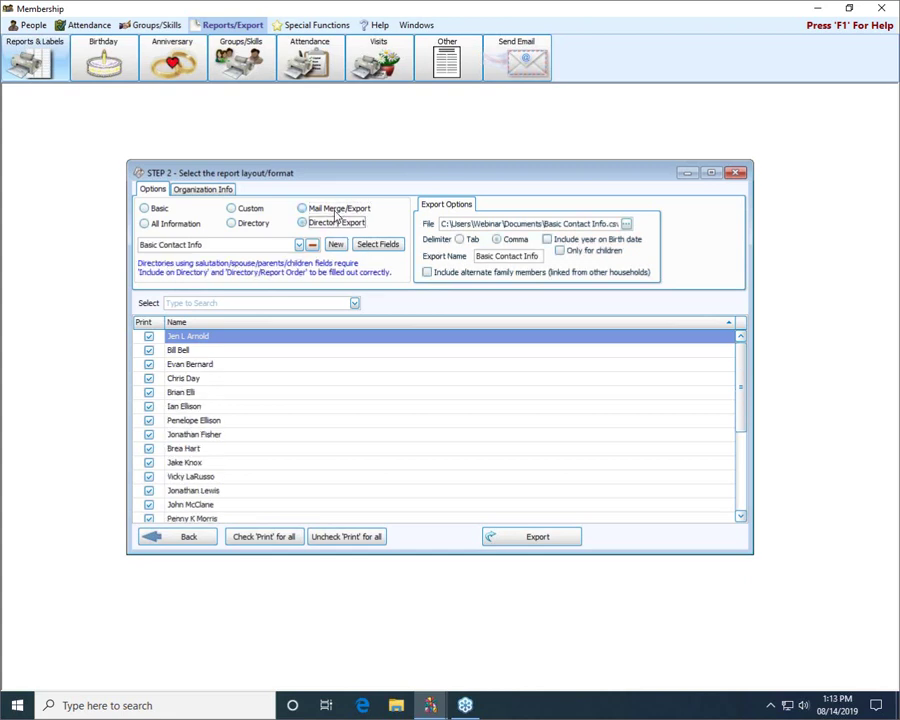
pyautogui.click(337, 208)
pyautogui.click(338, 224)
pyautogui.click(338, 208)
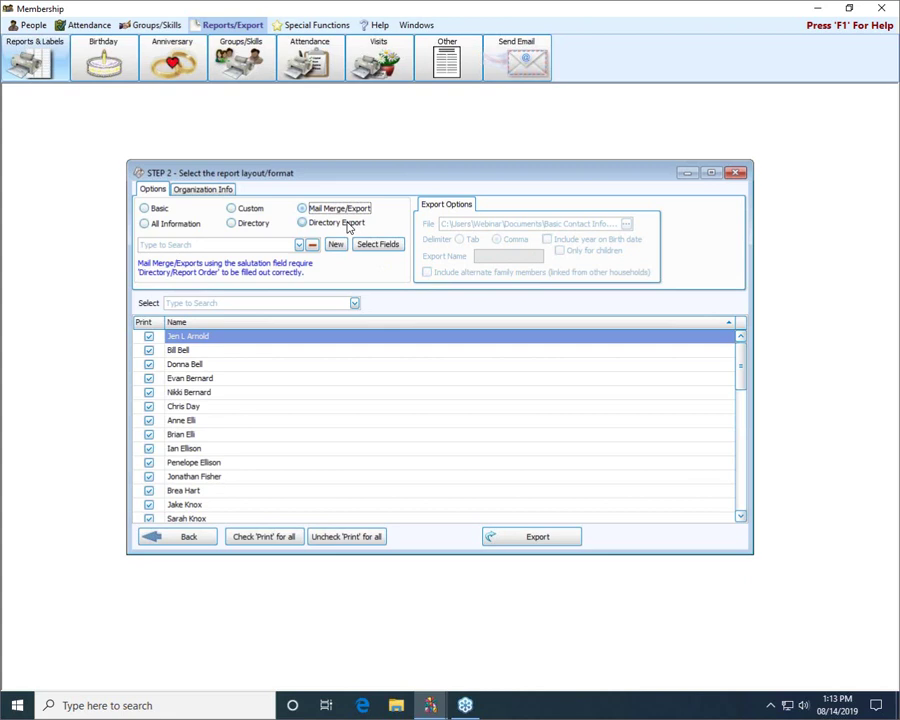
pyautogui.click(340, 223)
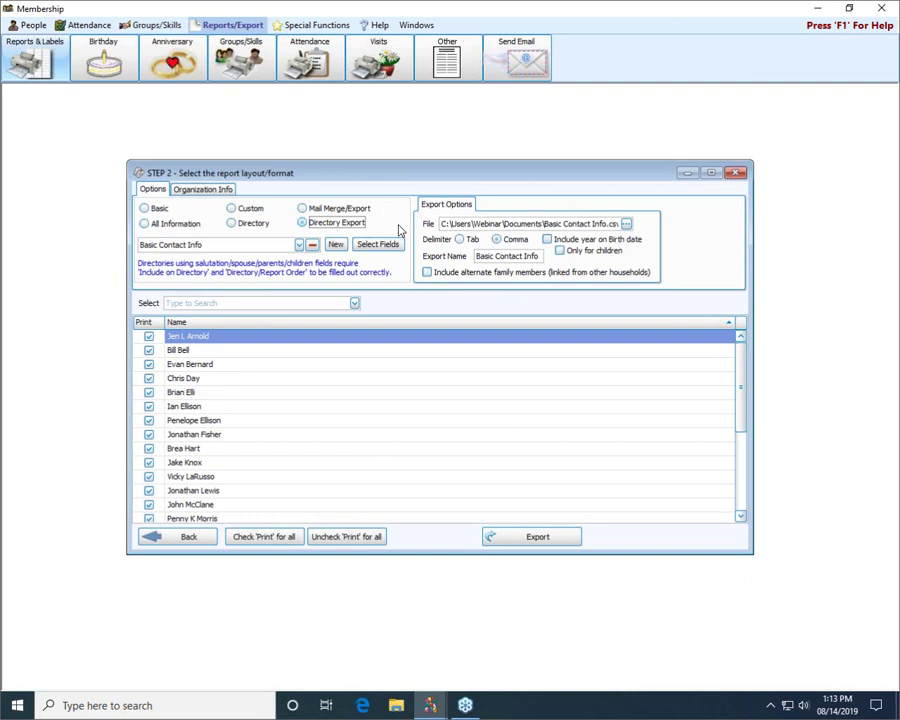
pyautogui.click(343, 209)
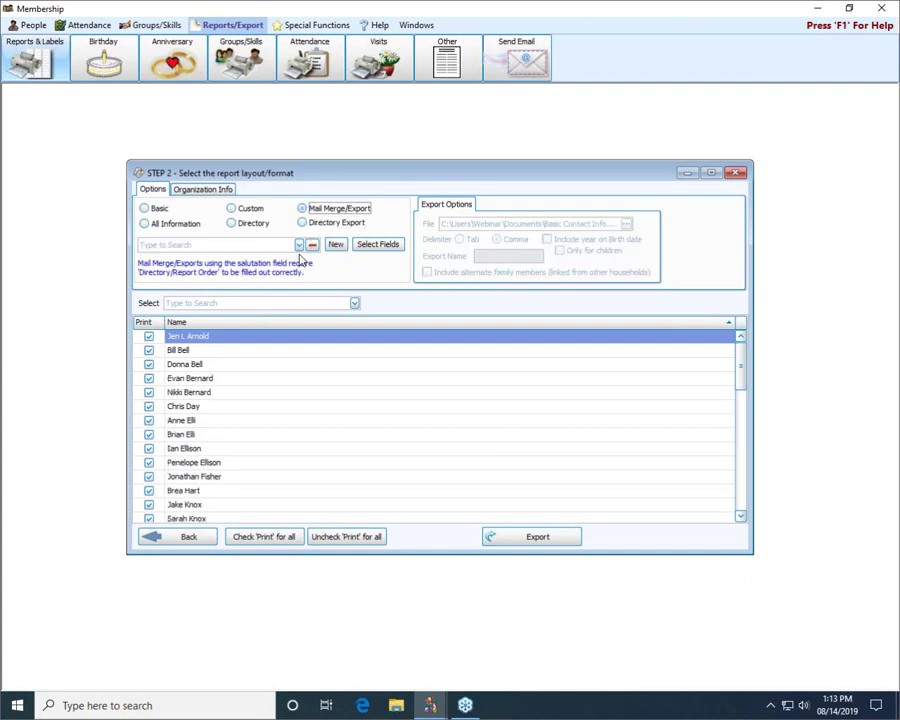
# Choose the Directory Export format, check the saved exports, and create a new export named LifeTouch
pyautogui.click(309, 224)
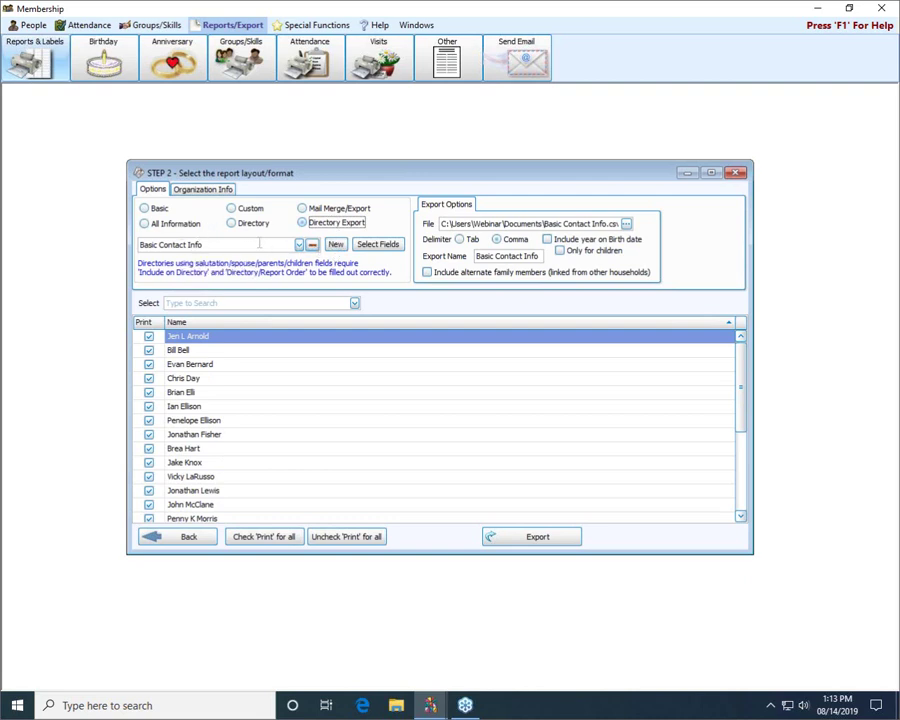
pyautogui.click(299, 245)
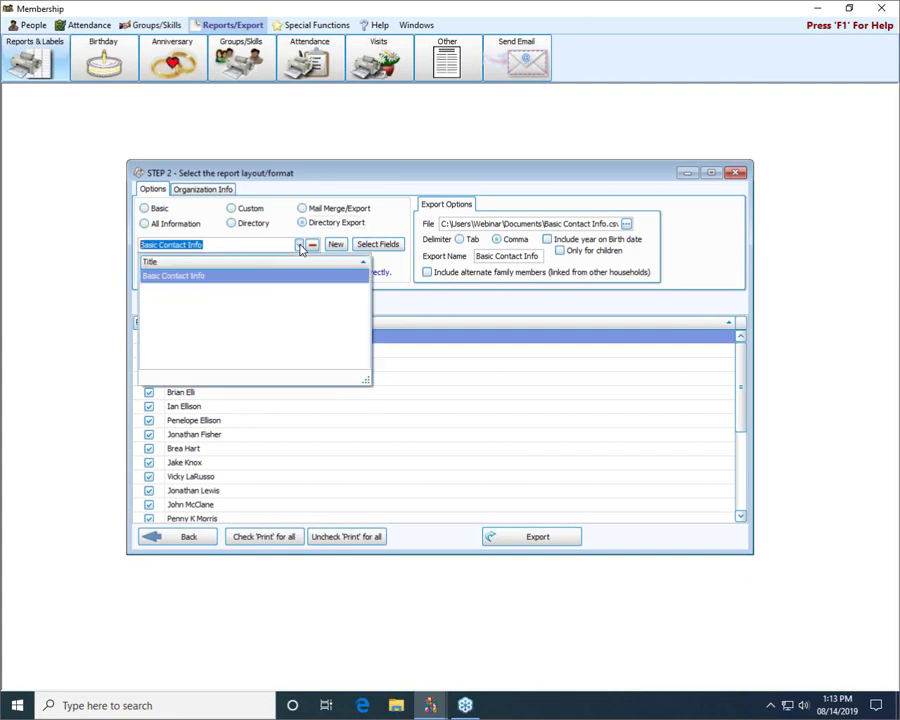
pyautogui.click(300, 246)
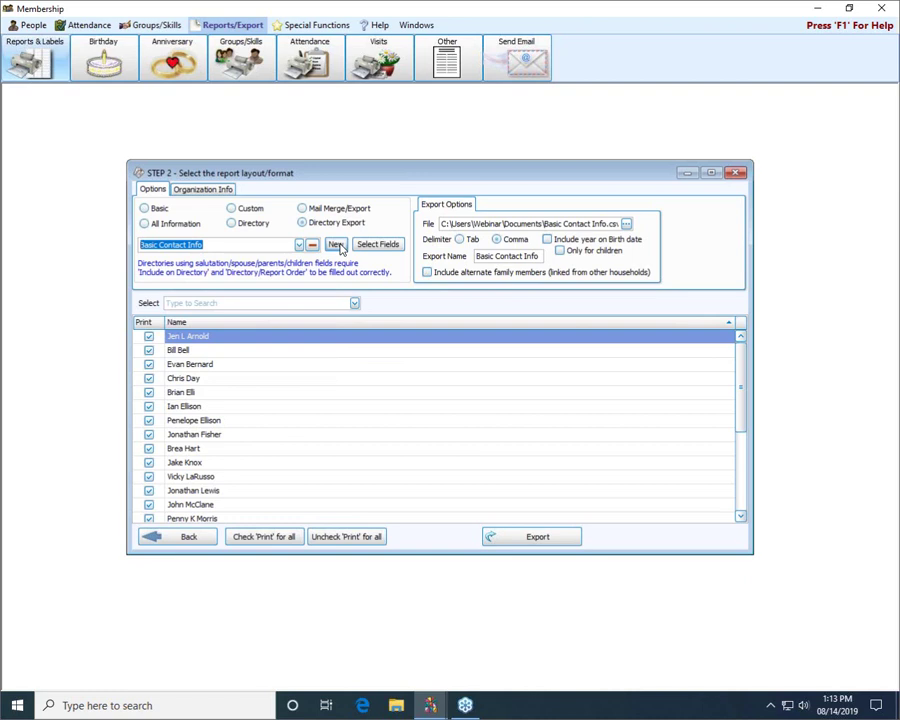
pyautogui.click(337, 245)
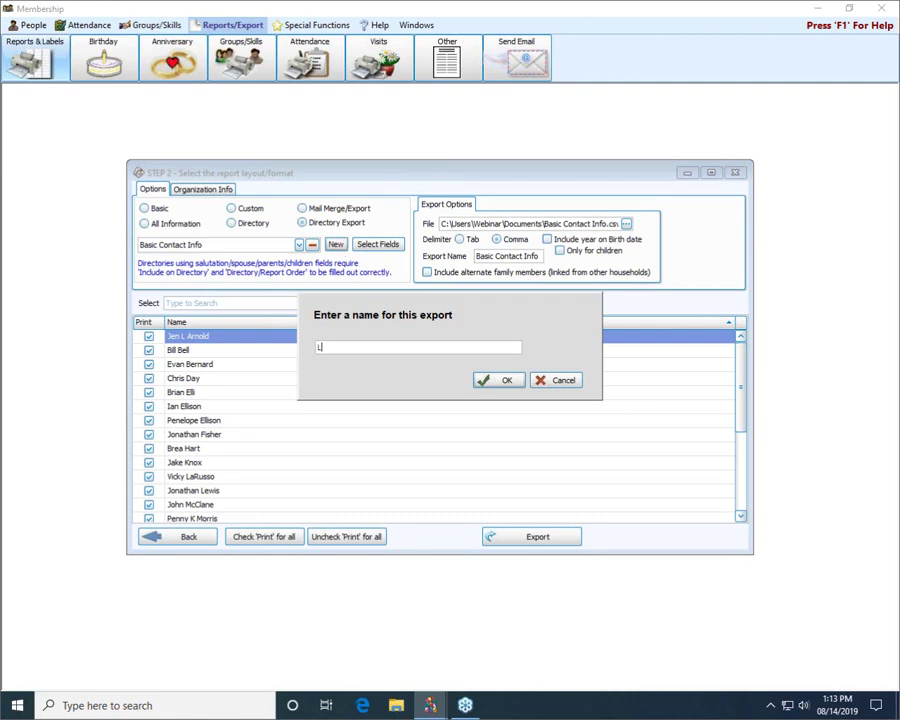
pyautogui.write('LifeTouch')
pyautogui.click(503, 383)
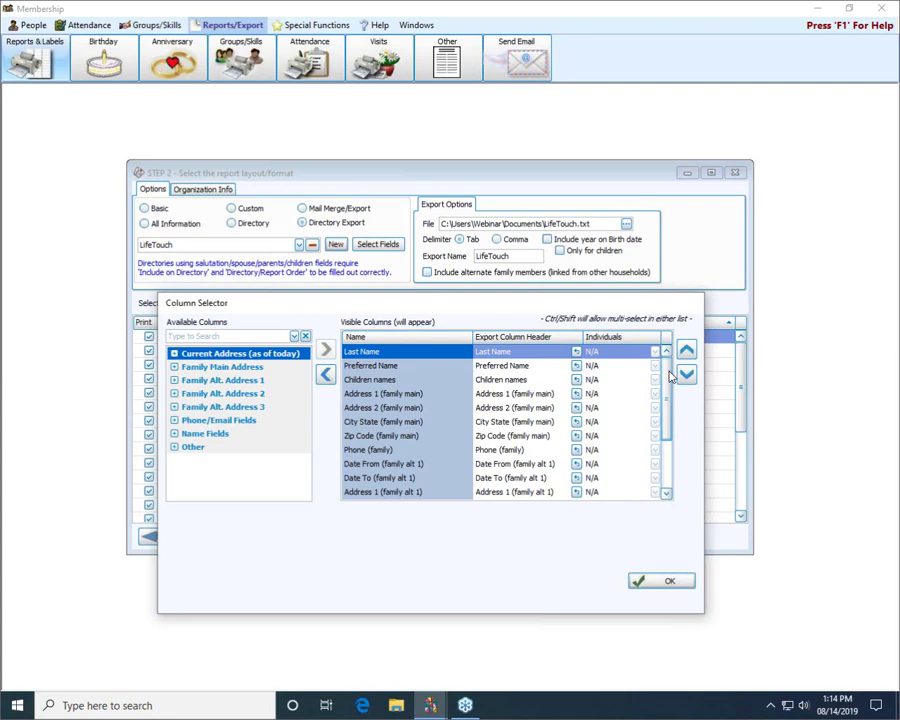
# Review the LifeTouch export's default columns and add the Cell phone and Email Address fields to them
pyautogui.moveTo(669, 373); pyautogui.dragTo(670, 414)
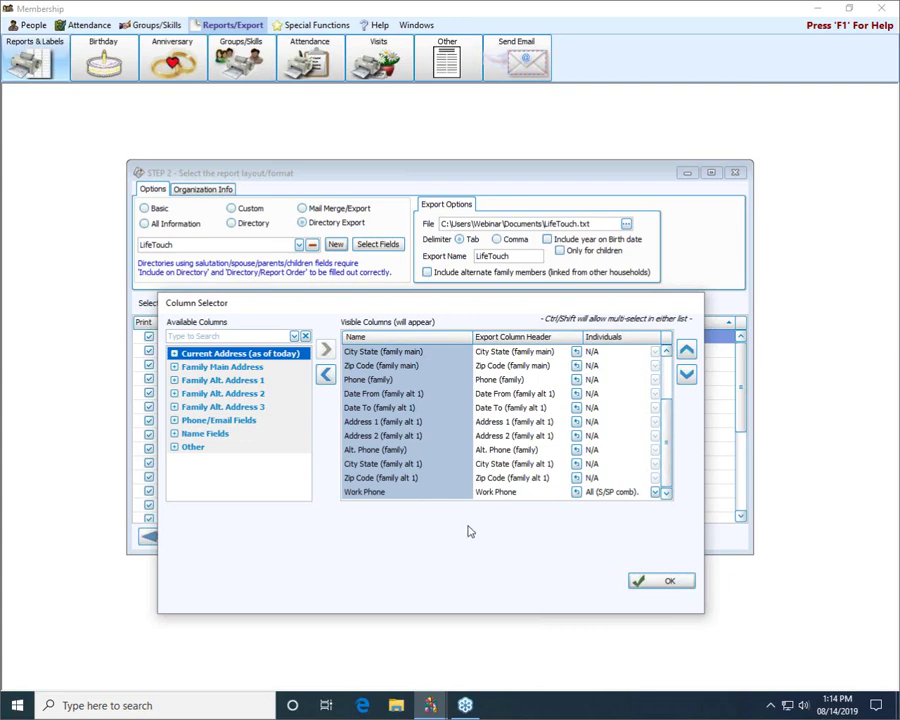
pyautogui.click(373, 382)
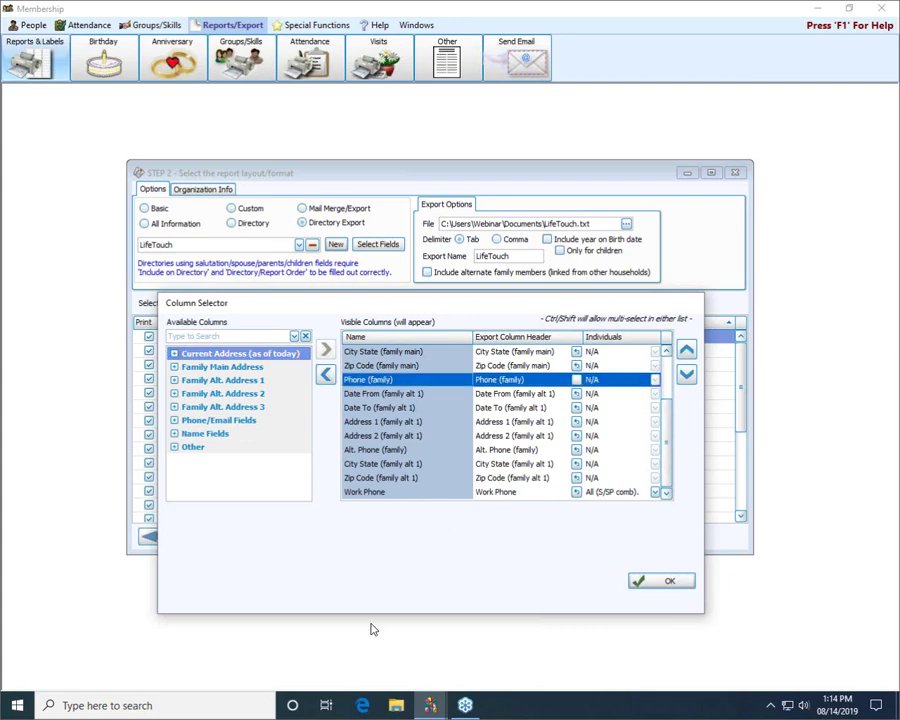
pyautogui.click(363, 493)
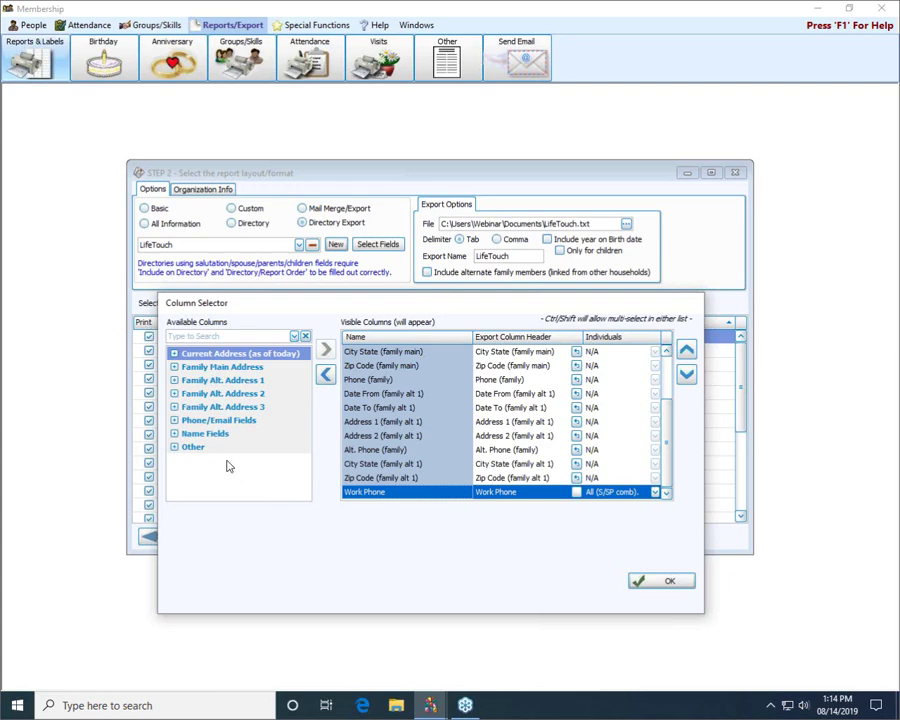
pyautogui.click(175, 421)
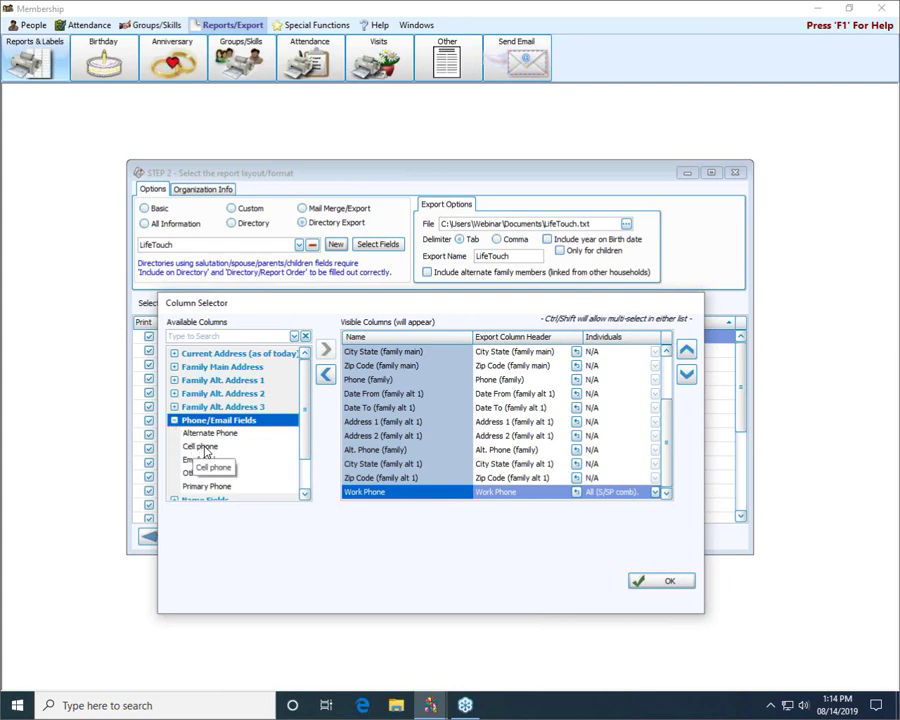
pyautogui.click(205, 447)
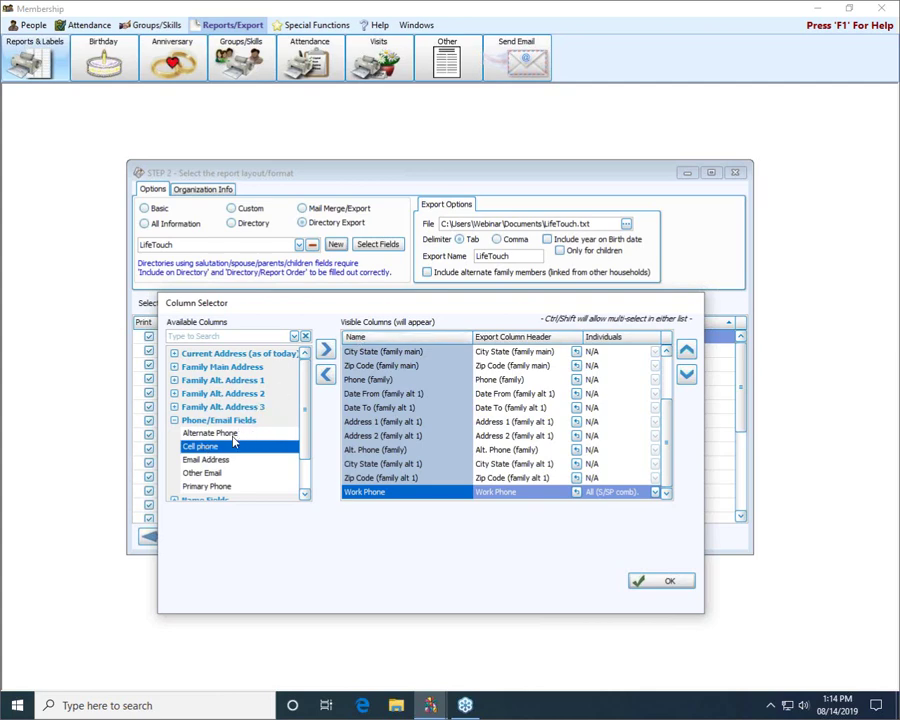
pyautogui.click(325, 348)
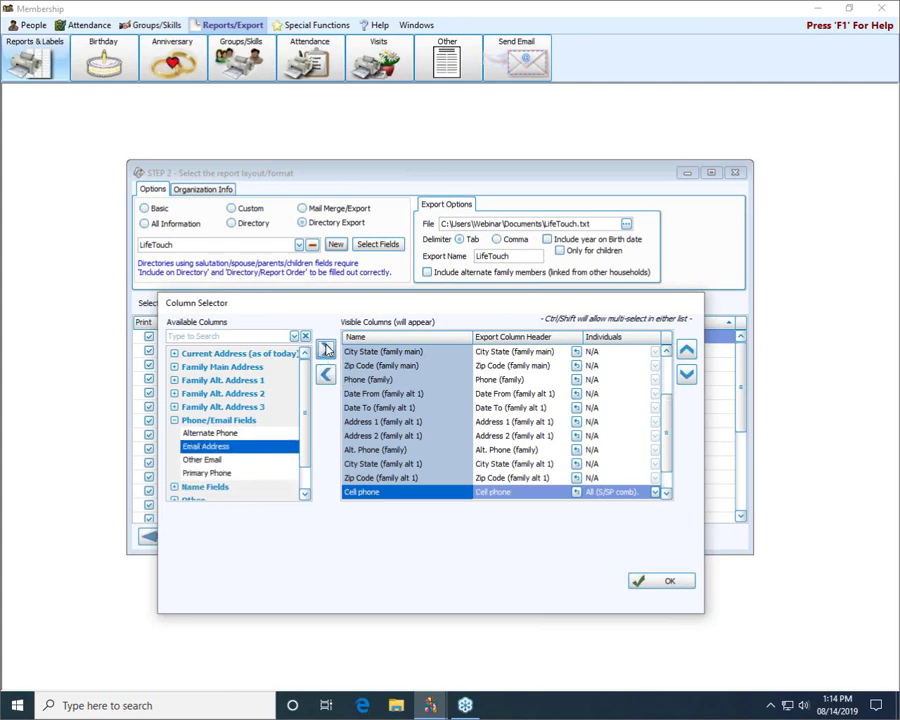
pyautogui.doubleClick(207, 450)
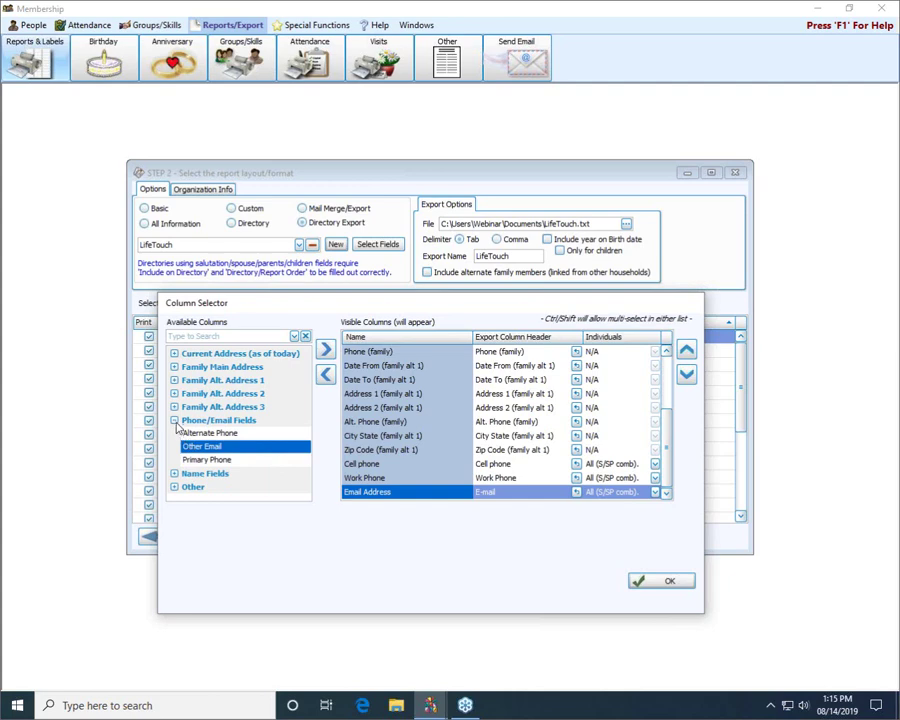
# Remove the family alt 1 address and date columns and Alt. Phone (family) from the export, and move Cell phone below Work Phone
pyautogui.click(393, 368)
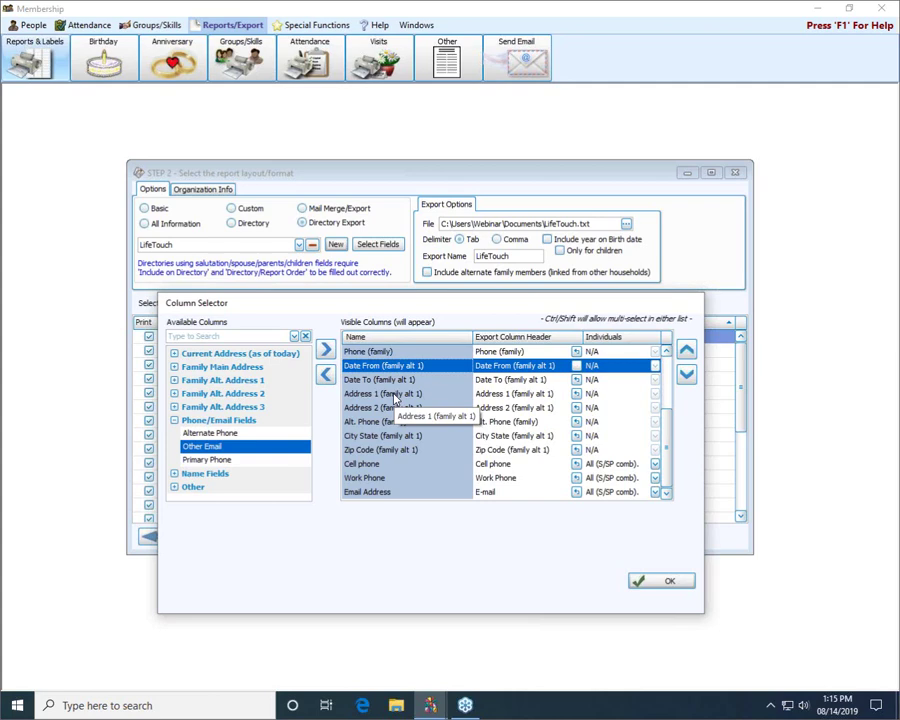
pyautogui.keyDown('ctrl'); pyautogui.click(395, 396); pyautogui.keyUp('ctrl')
pyautogui.keyDown('ctrl'); pyautogui.click(397, 437); pyautogui.keyUp('ctrl')
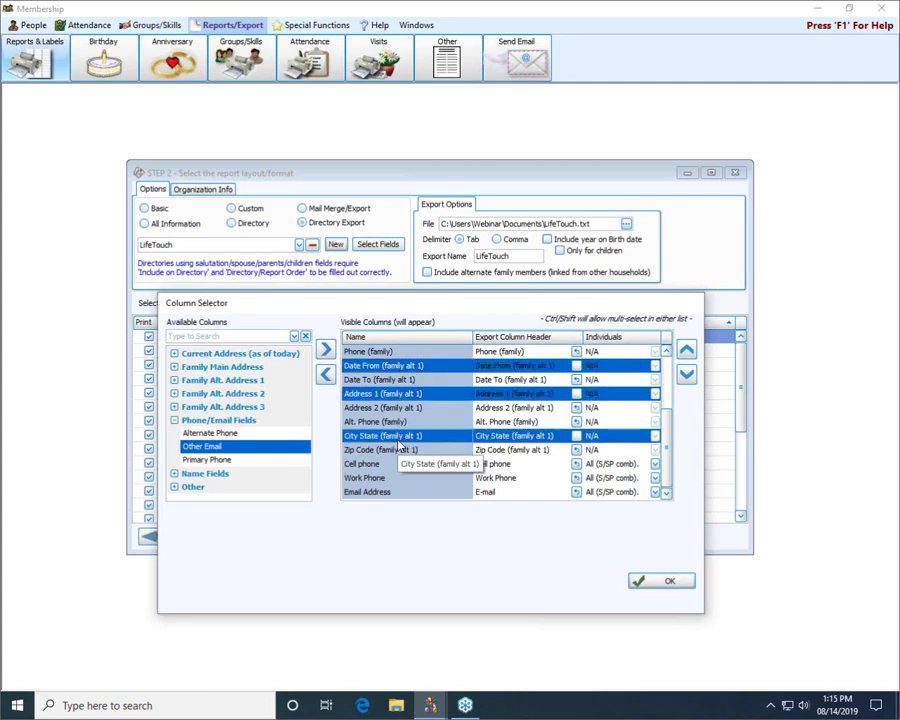
pyautogui.click(326, 375)
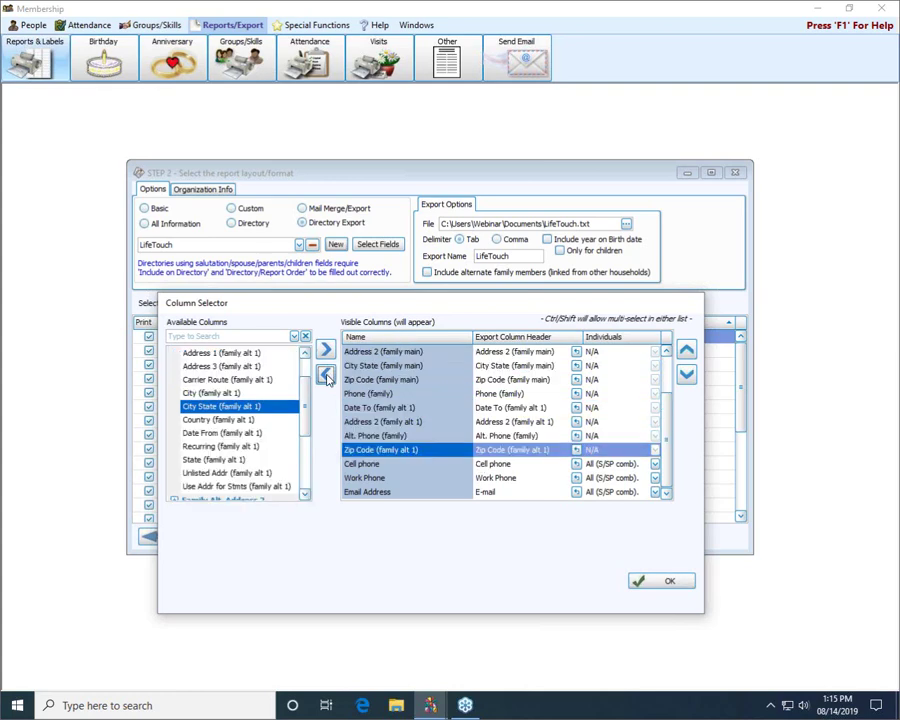
pyautogui.keyDown('shift'); pyautogui.click(388, 408); pyautogui.keyUp('shift')
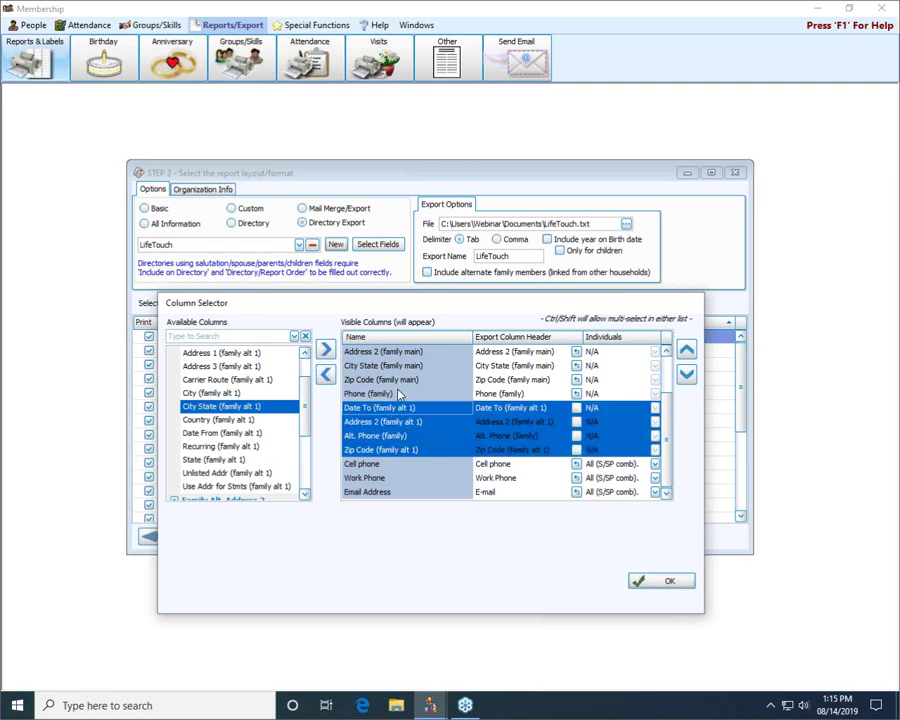
pyautogui.click(325, 376)
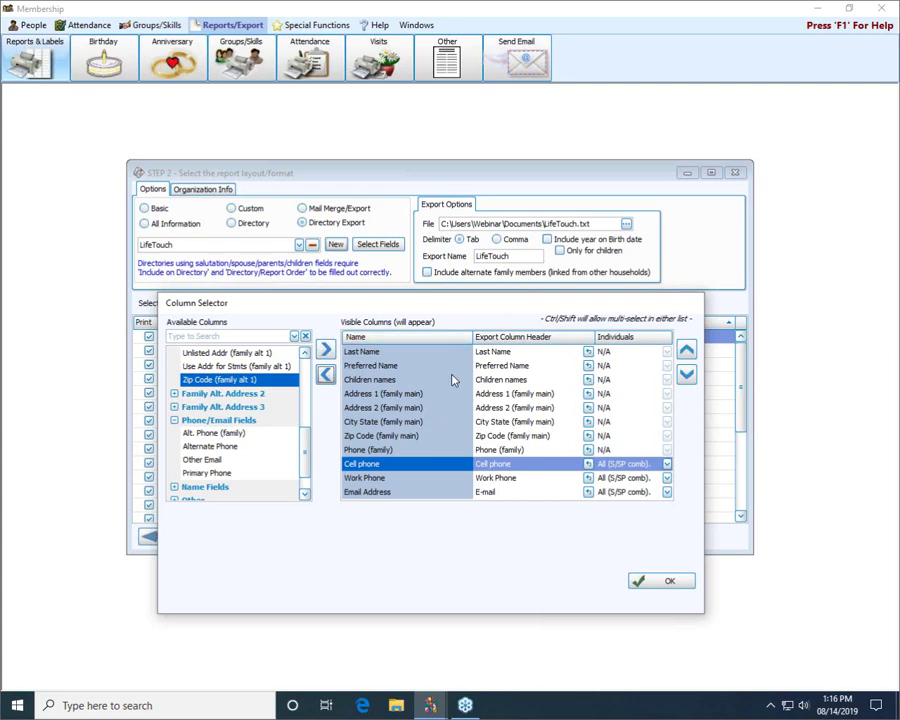
pyautogui.click(686, 373)
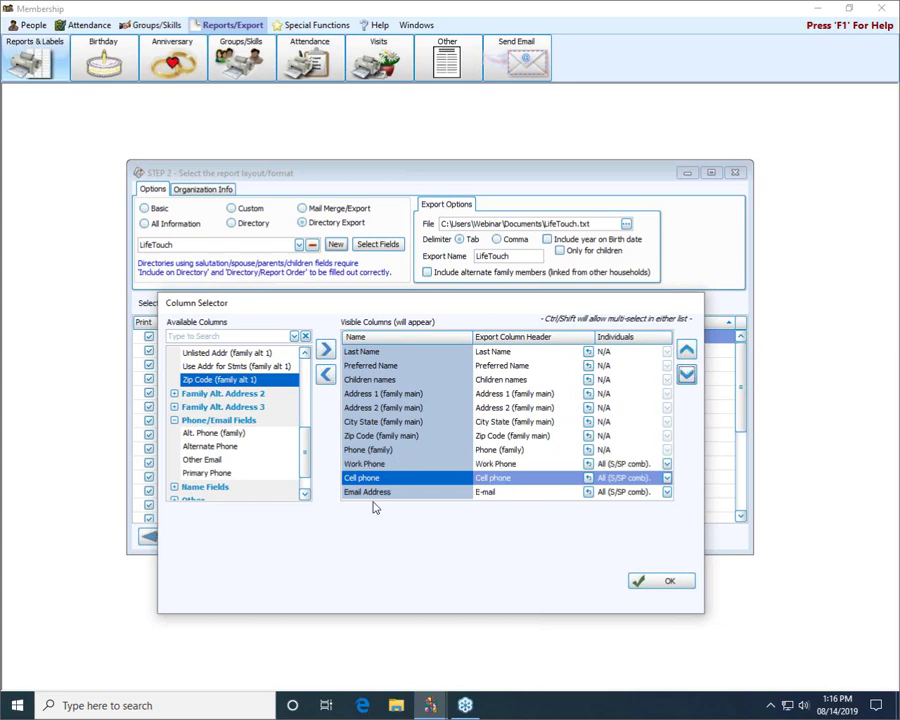
# Accept the chosen columns and set the export file's location to the Desktop, keeping the file name LifeTouch
pyautogui.click(685, 586)
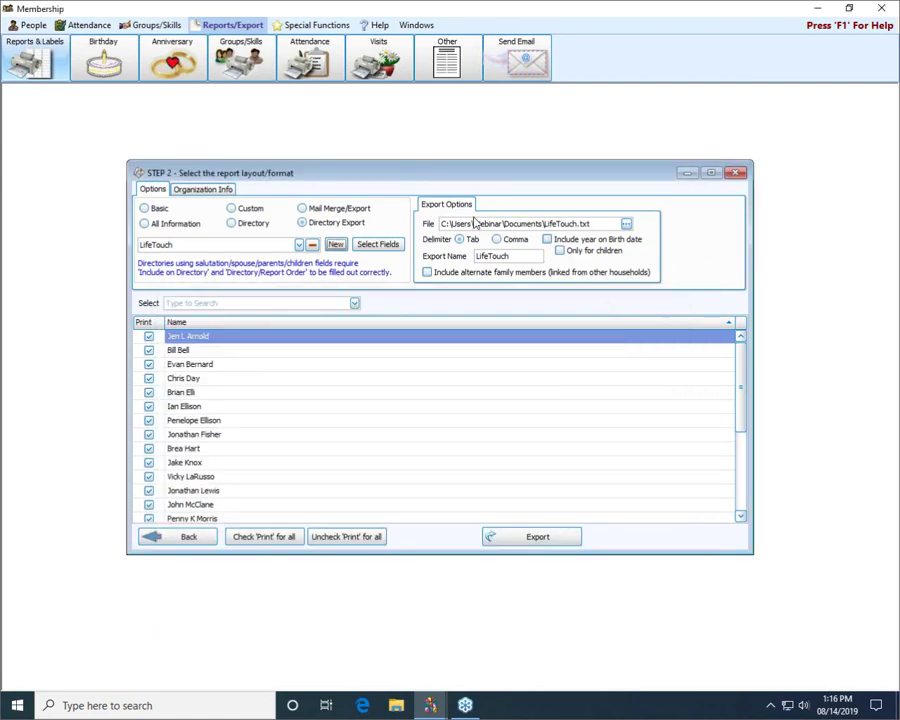
pyautogui.moveTo(441, 224); pyautogui.dragTo(600, 223)
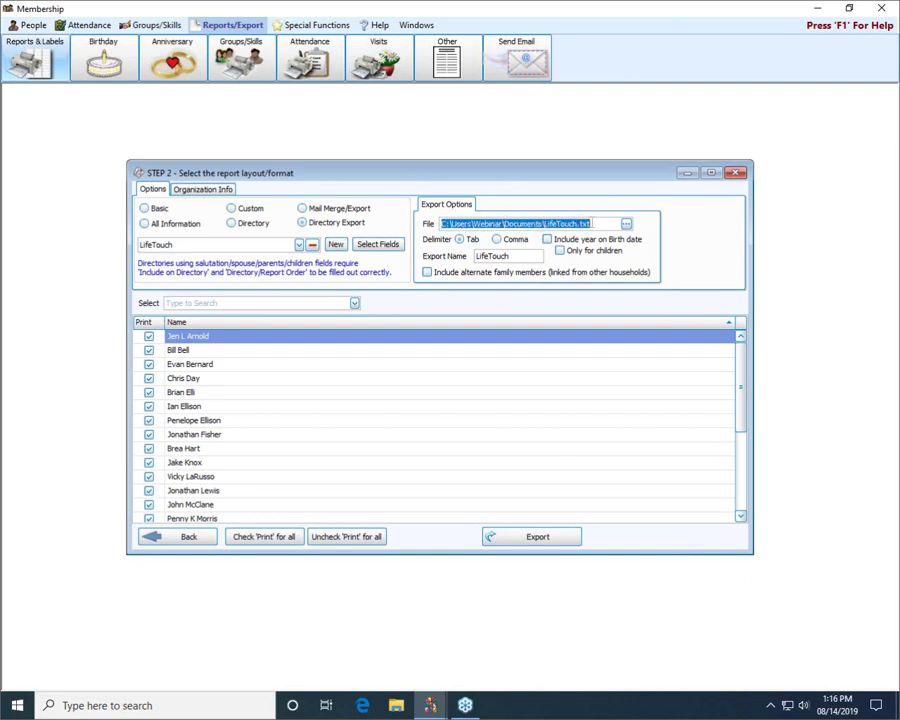
pyautogui.click(595, 223)
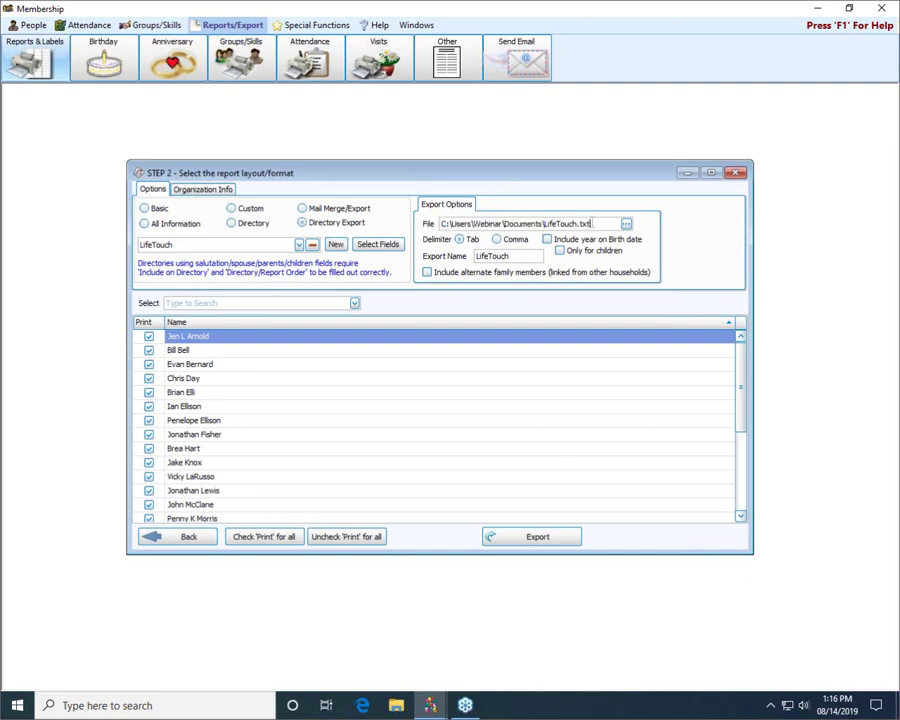
pyautogui.click(626, 225)
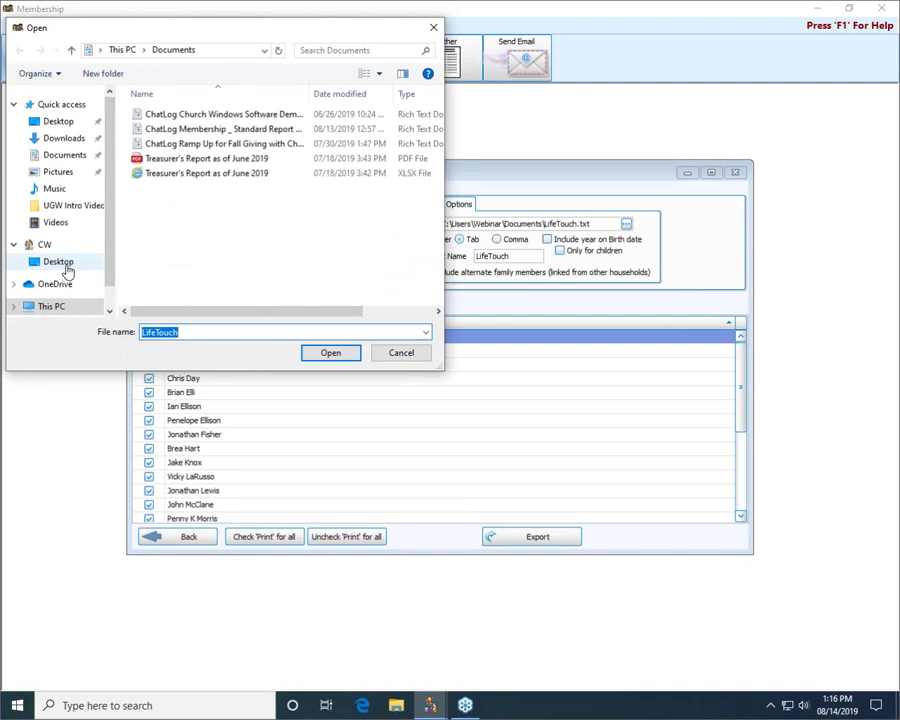
pyautogui.click(58, 262)
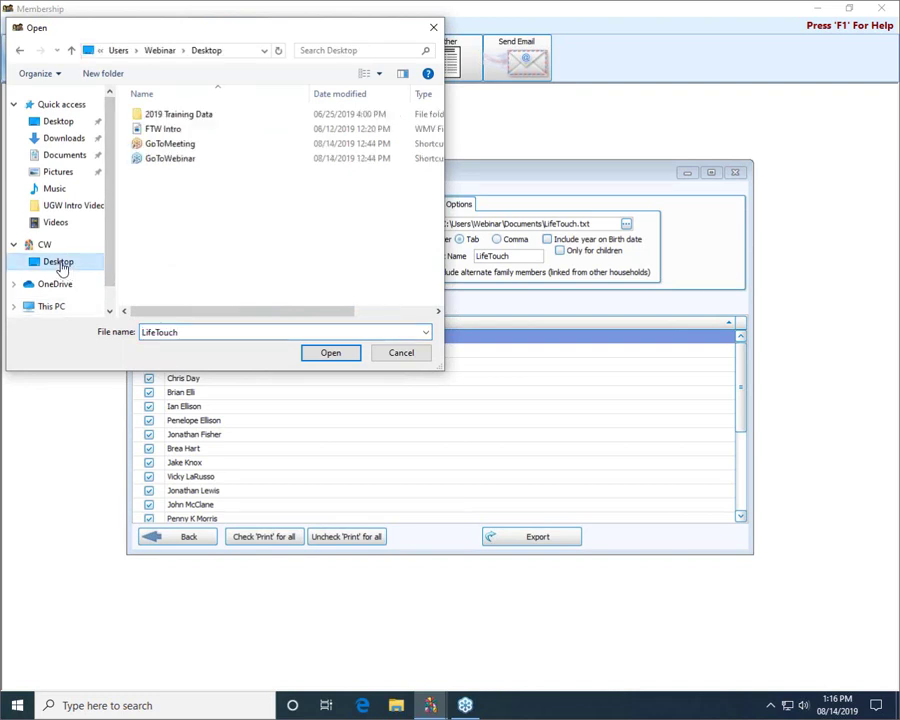
pyautogui.click(329, 354)
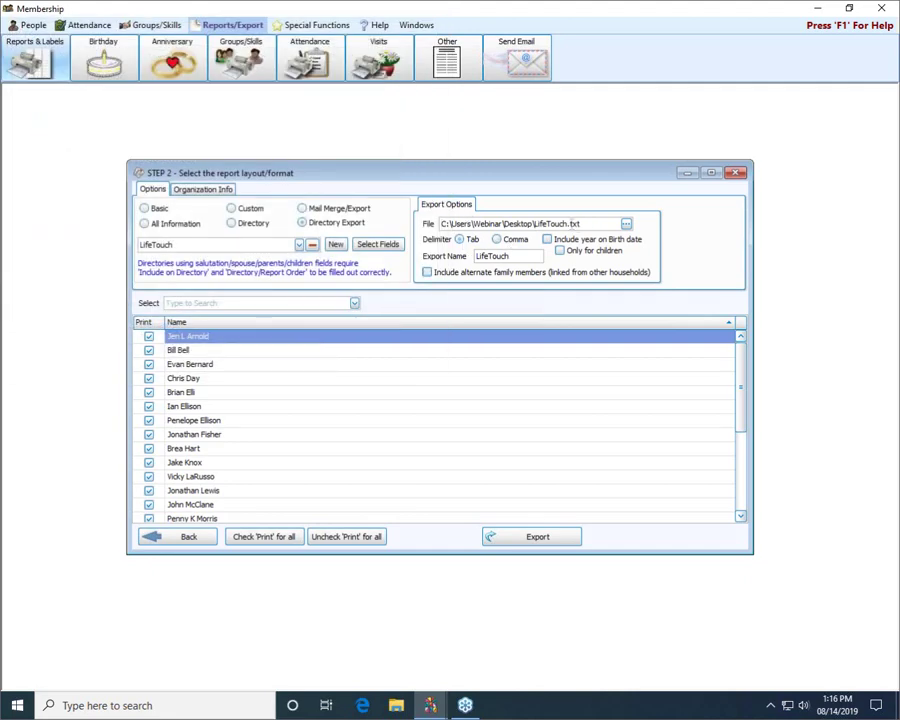
# Set the export delimiter to Comma and include alternate family members linked from other households
pyautogui.doubleClick(571, 223)
pyautogui.click(499, 242)
pyautogui.doubleClick(576, 223)
pyautogui.click(583, 223)
pyautogui.click(605, 278)
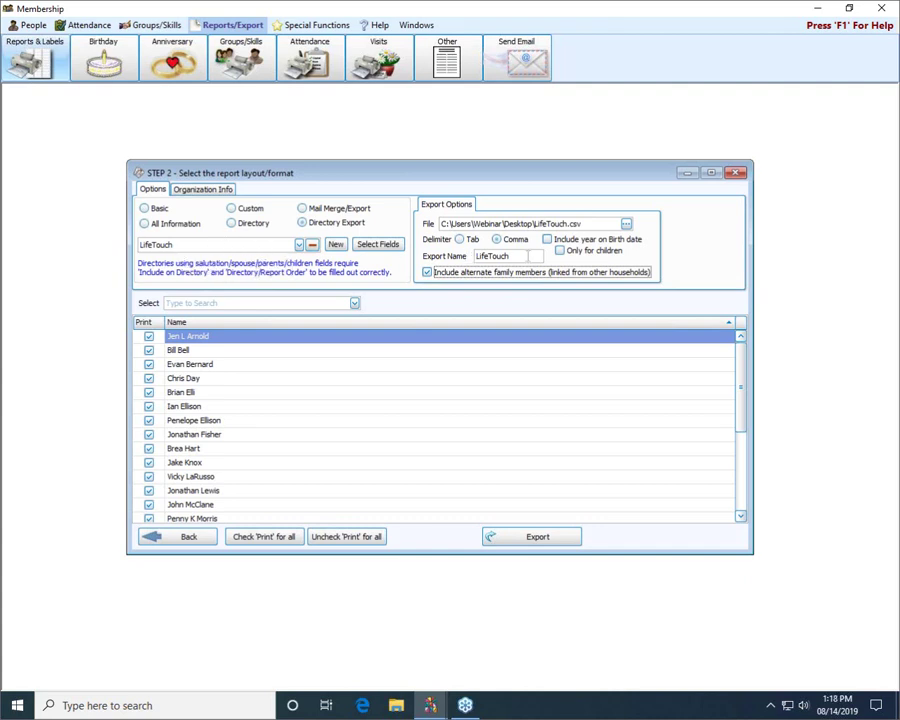
pyautogui.click(530, 256)
pyautogui.write('2019')
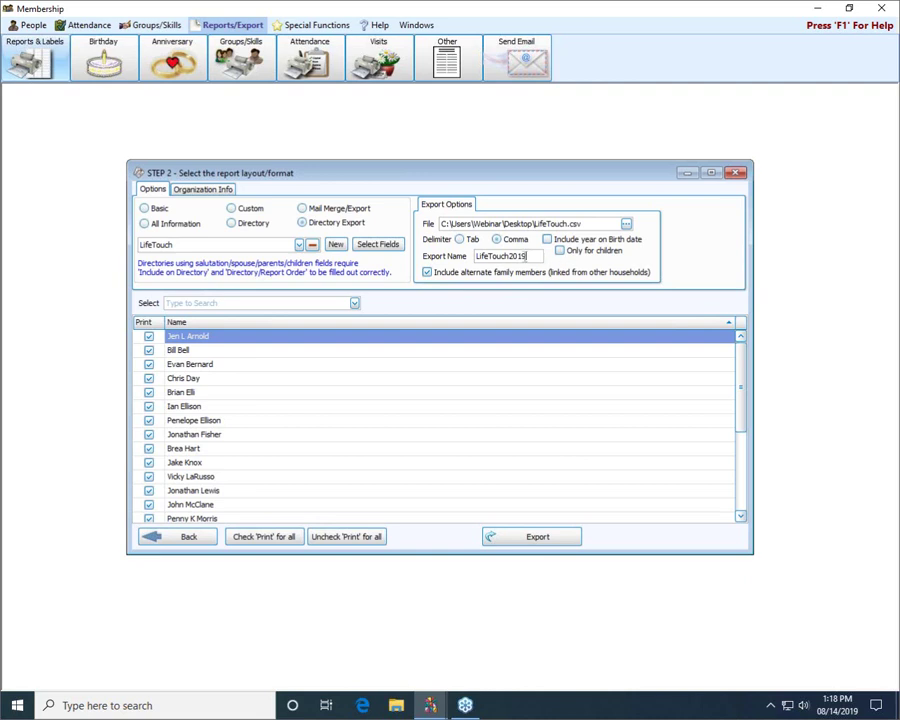
pyautogui.moveTo(198, 244); pyautogui.dragTo(173, 244)
pyautogui.click(537, 256)
pyautogui.press('BackSpace')
pyautogui.press('BackSpace')
pyautogui.press('BackSpace')
# Rename the export file on the Desktop as LifeTouch2019
pyautogui.click(567, 224)
pyautogui.click(626, 224)
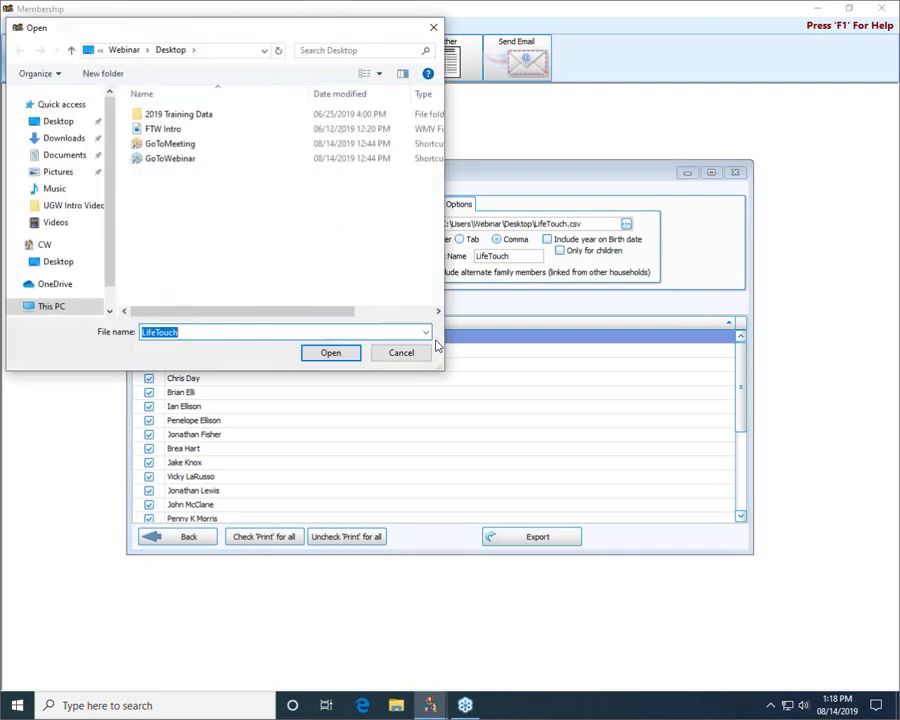
pyautogui.write('20149')
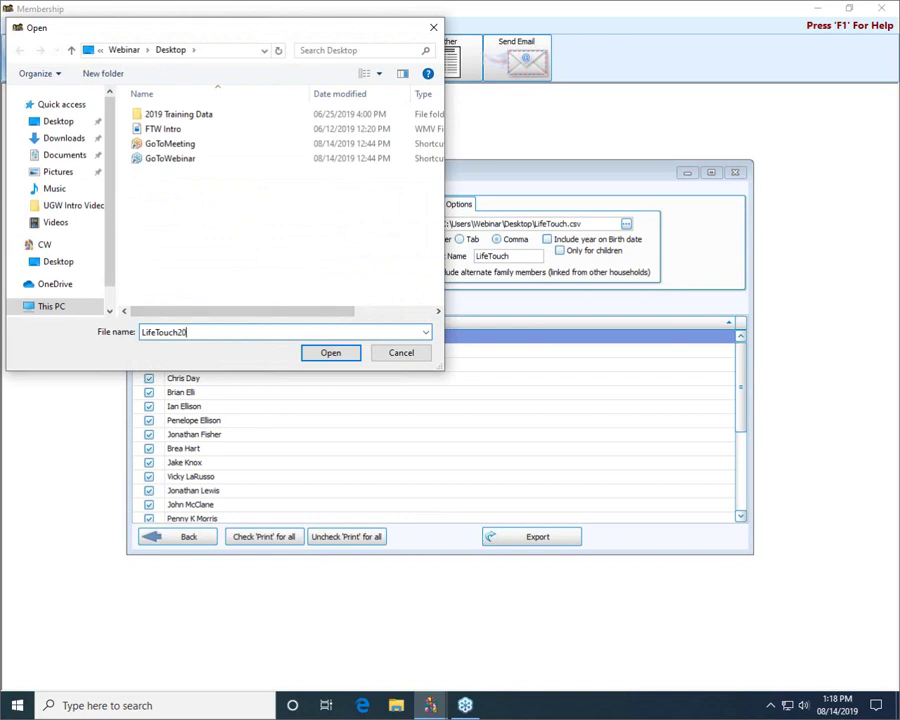
pyautogui.press('BackSpace')
pyautogui.press('BackSpace')
pyautogui.write('9')
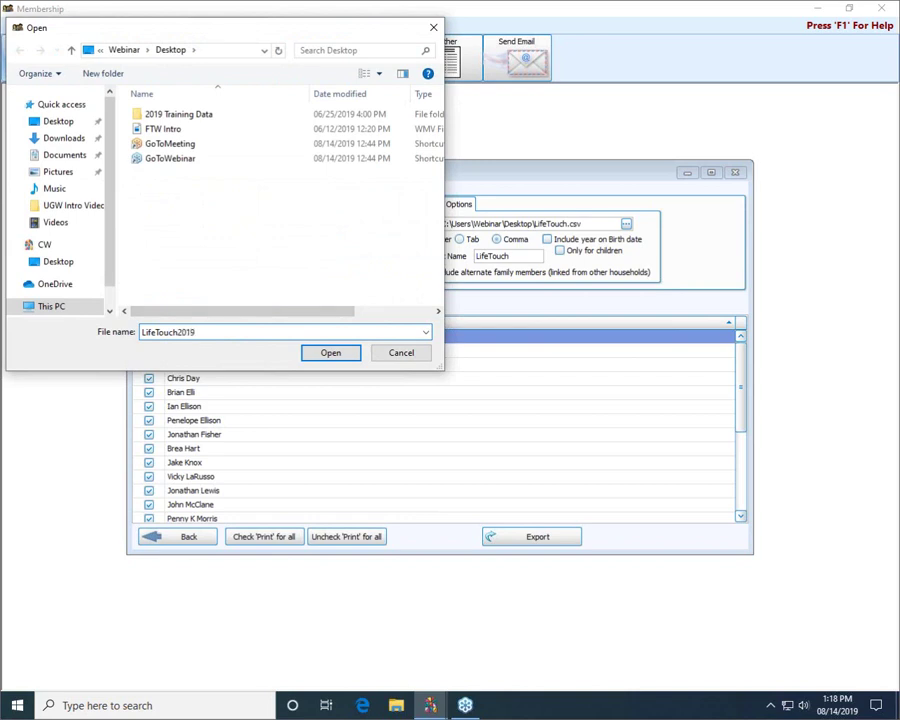
pyautogui.click(316, 352)
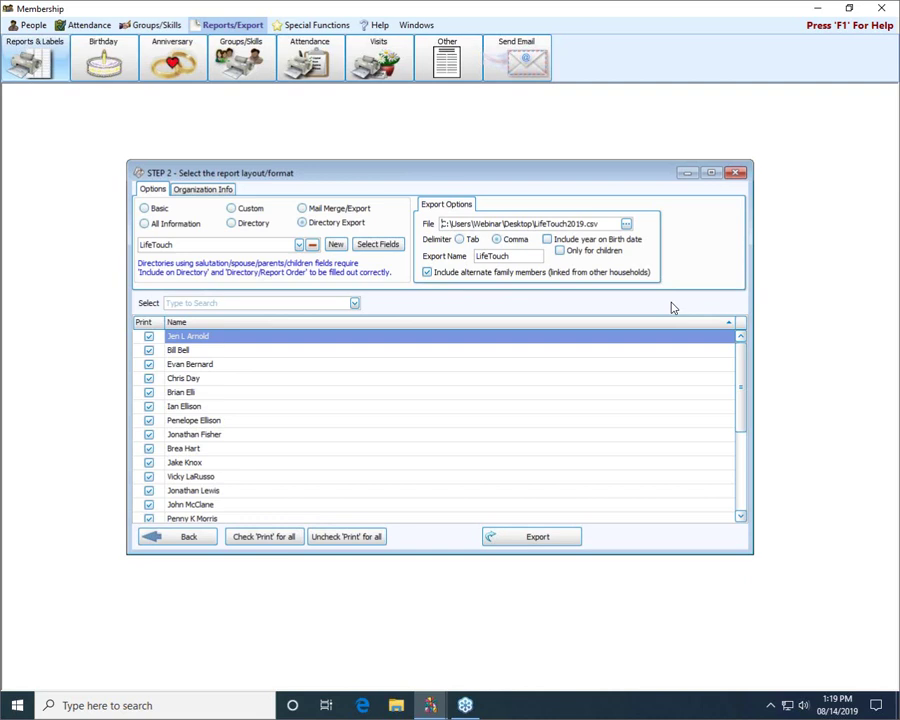
# Export the directory data to LifeTouch2019.csv and decline opening the destination folder
pyautogui.click(551, 537)
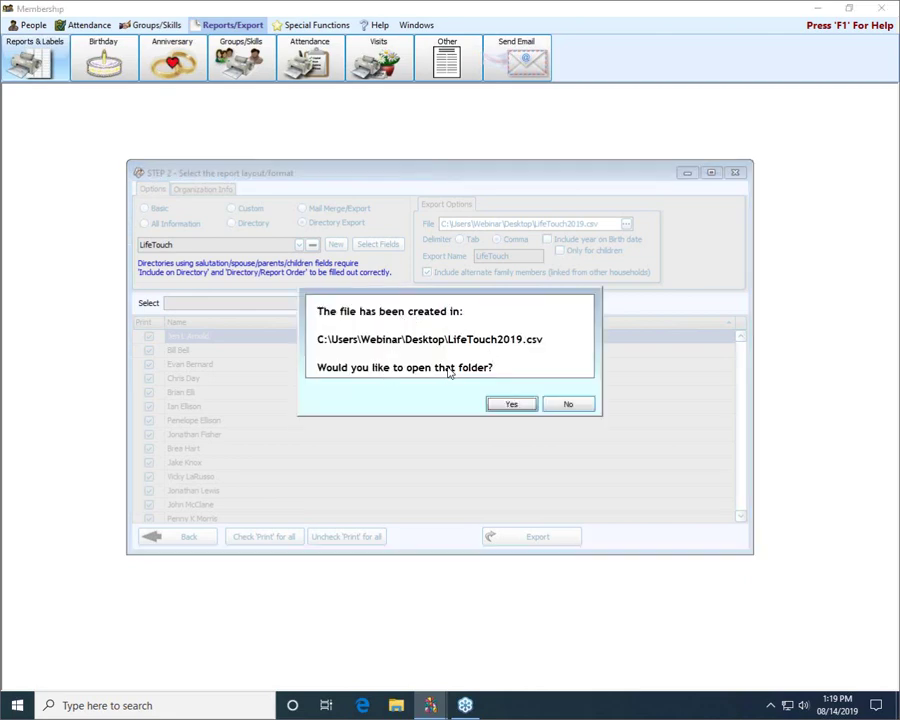
pyautogui.click(514, 410)
pyautogui.click(567, 405)
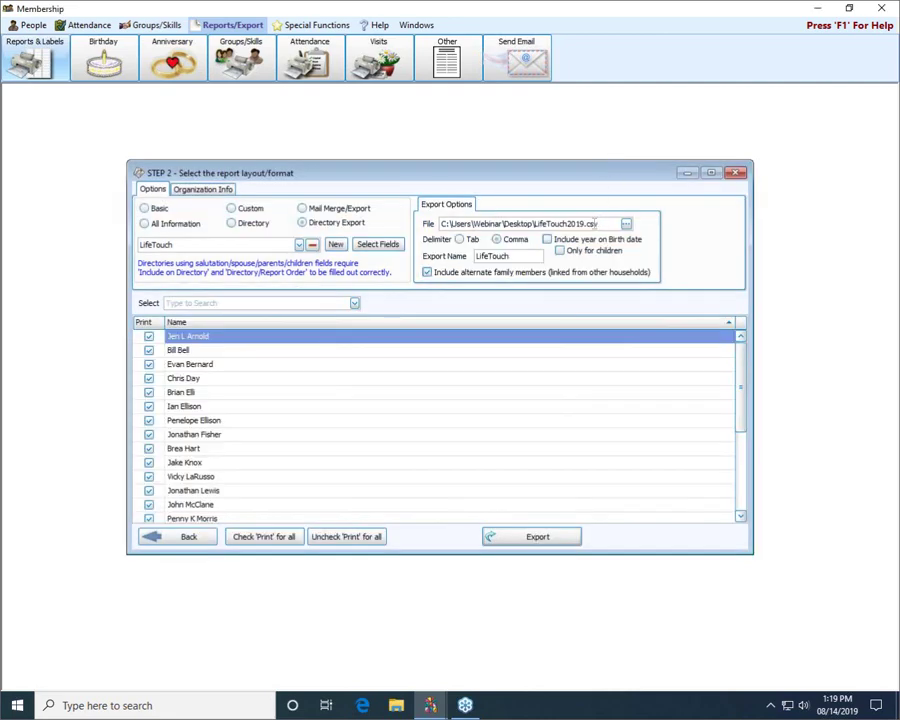
# Switch the delimiter to Tab and back to Comma to compare the resulting file types
pyautogui.click(460, 239)
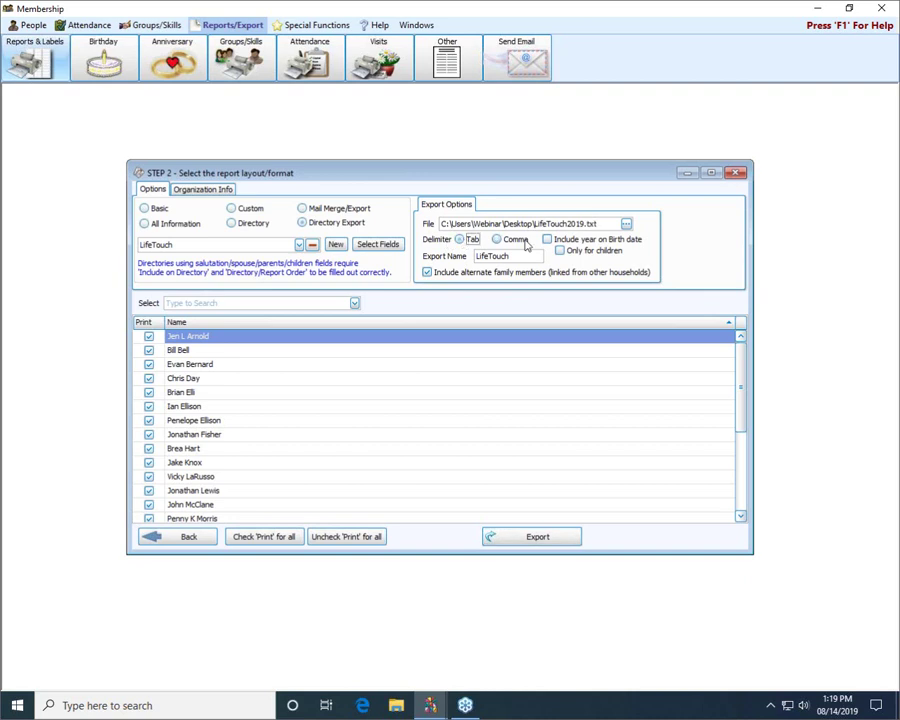
pyautogui.click(524, 241)
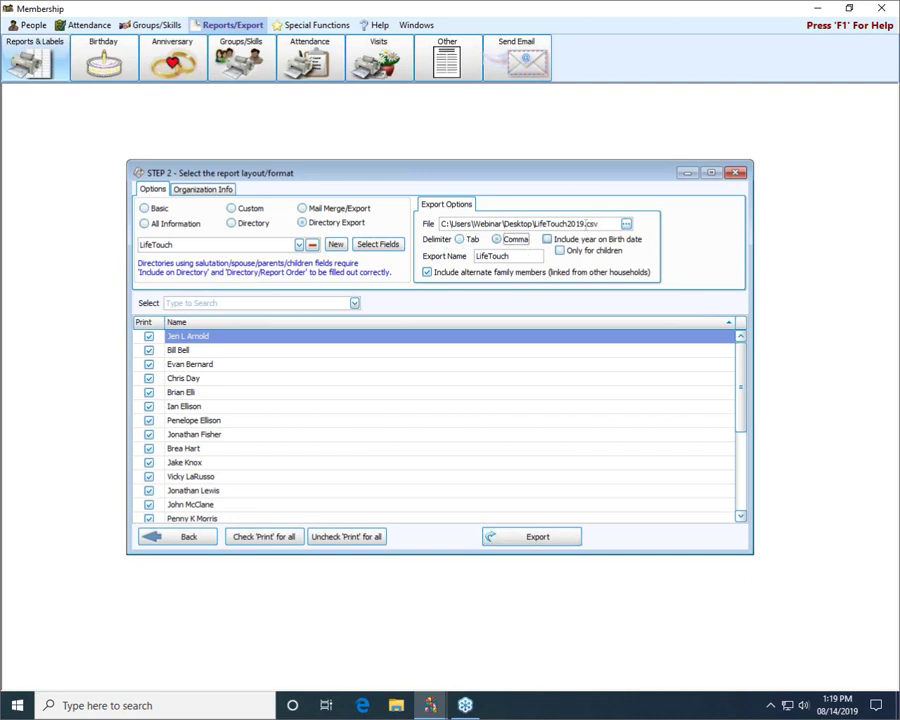